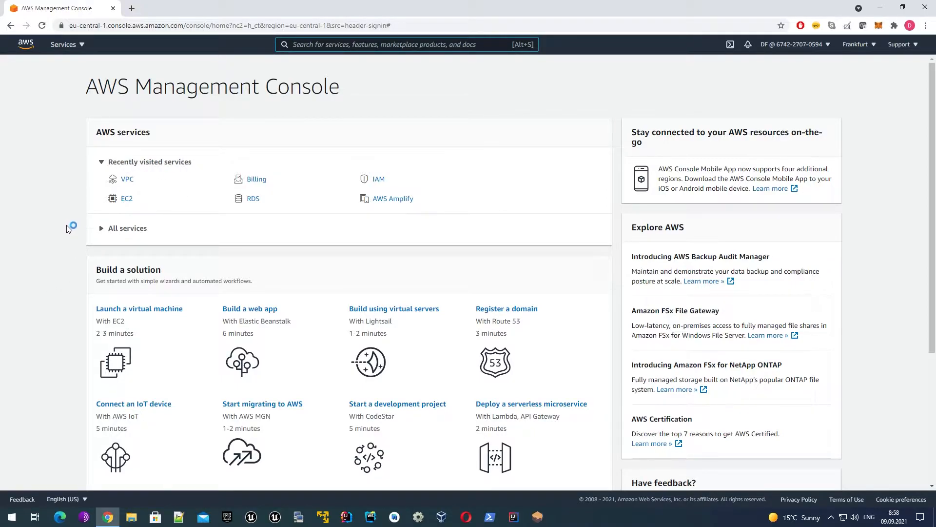
Open the EC2 service from the Compute category
click(82, 45)
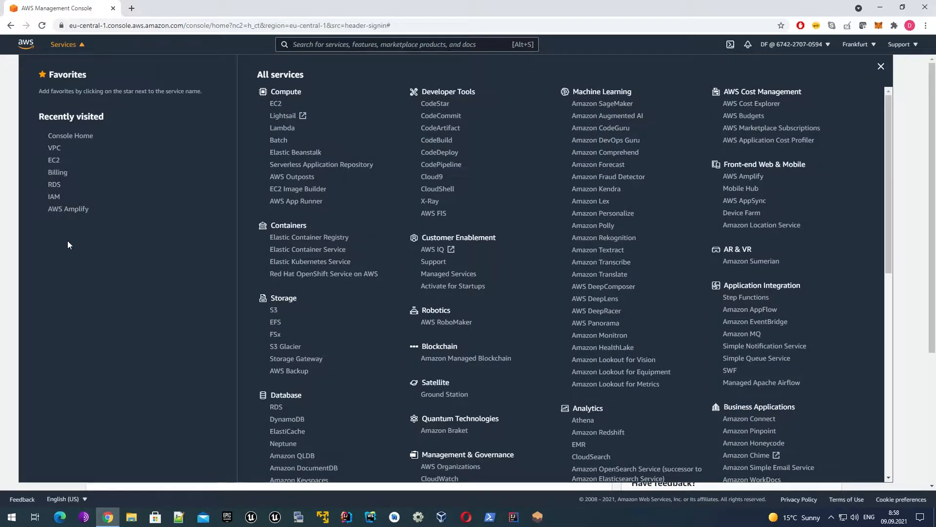
double_click(282, 92)
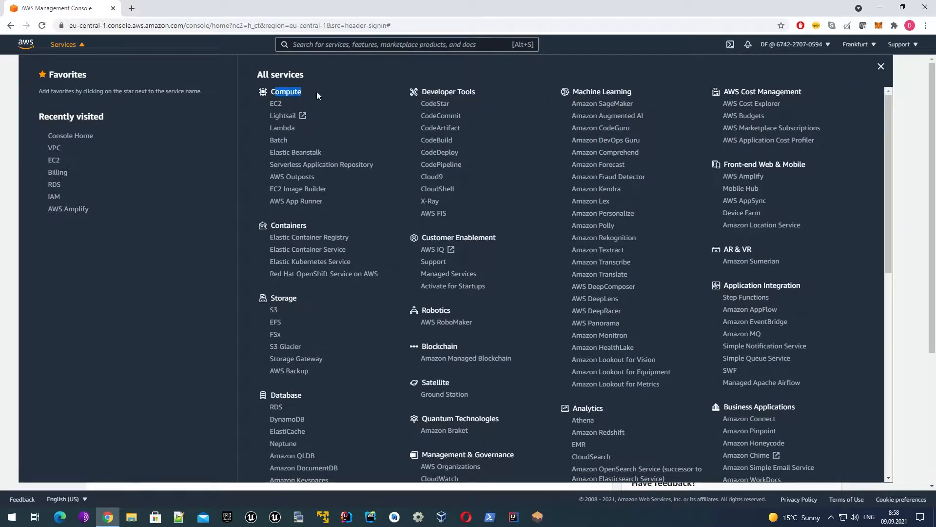
click(279, 107)
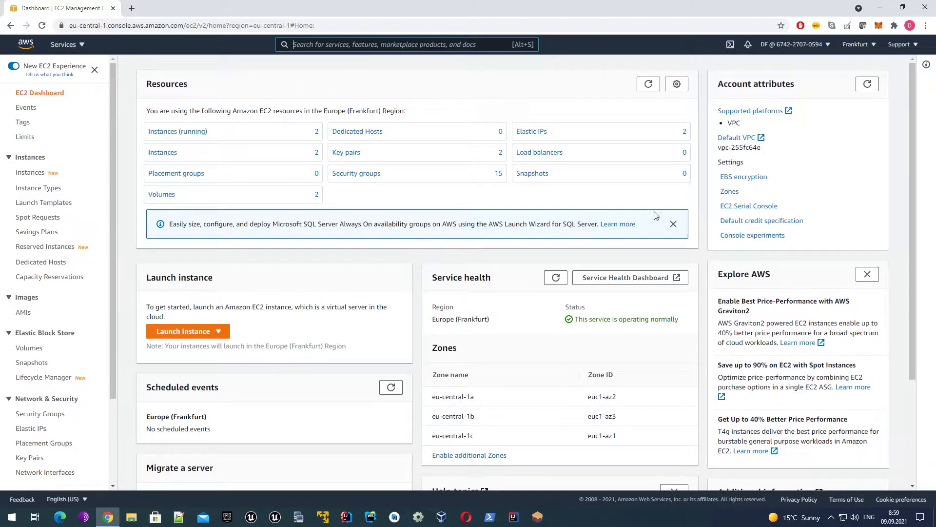
Dismiss the SQL Server notice and start launching a new instance from the EC2 instances list
click(673, 224)
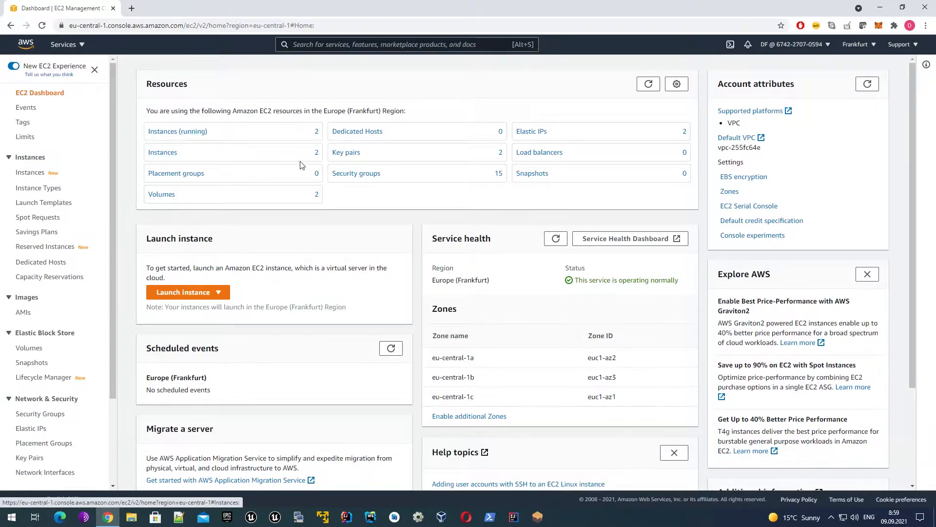
click(29, 174)
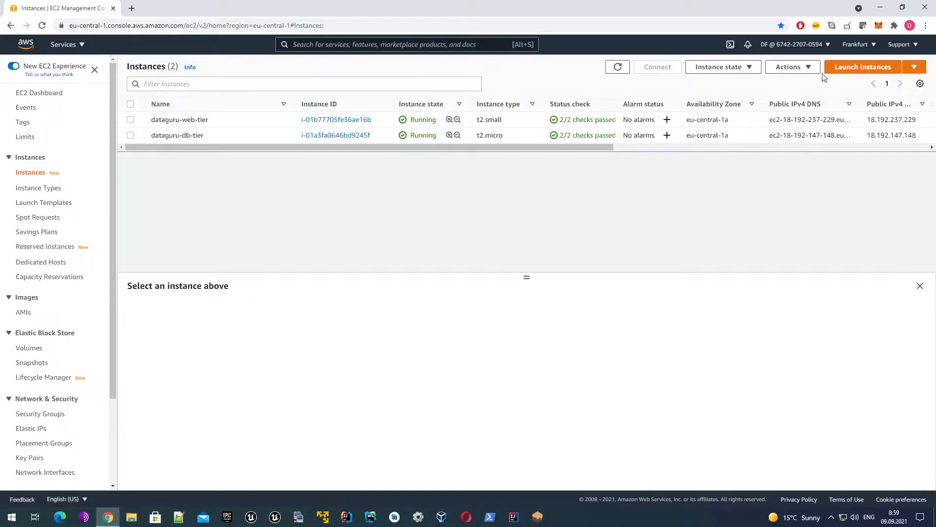
click(857, 68)
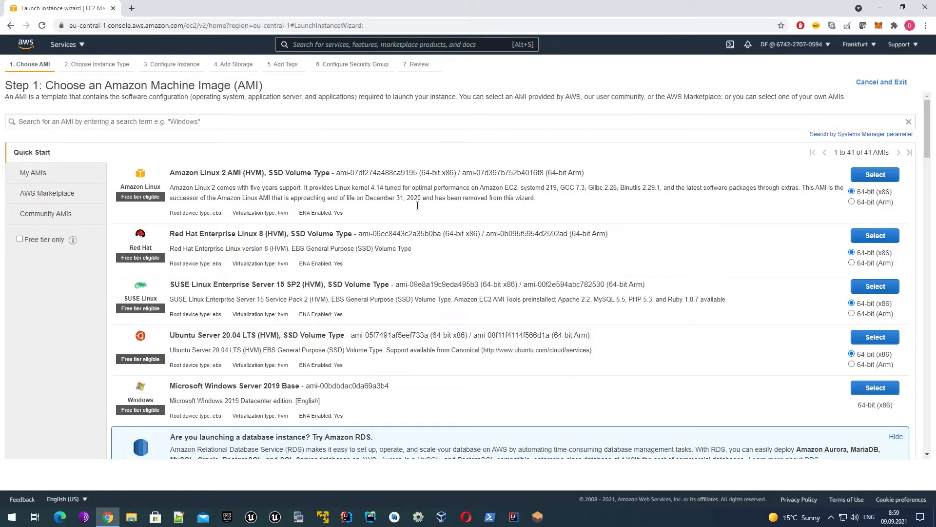
Search the Amazon Machine Images for "debian"
scroll(405, 199, down, 3)
scroll(405, 199, up, 3)
click(25, 124)
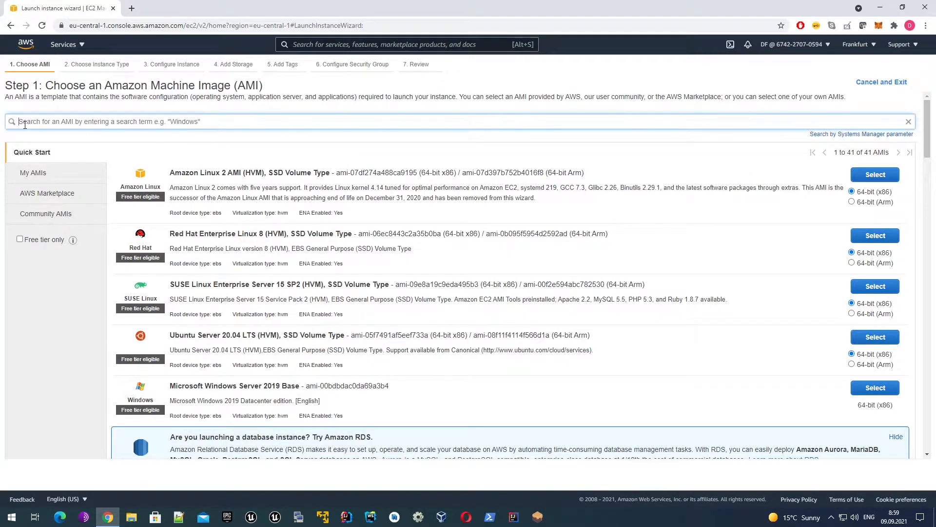
scroll(88, 219, down, 15)
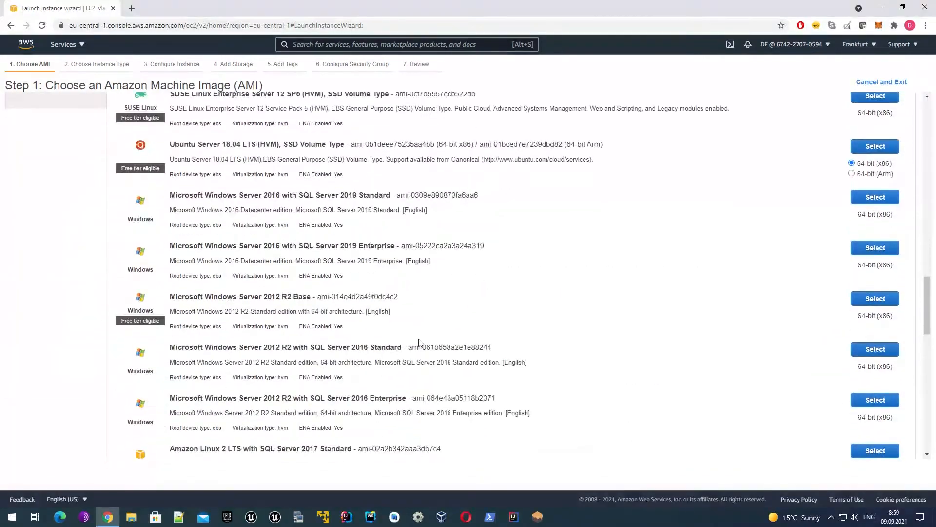
scroll(418, 342, down, 15)
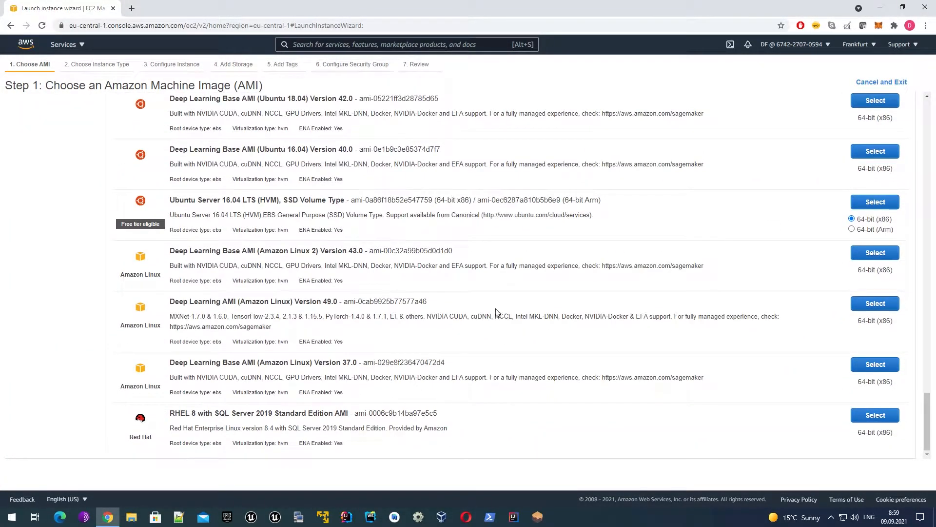
scroll(501, 314, up, 20)
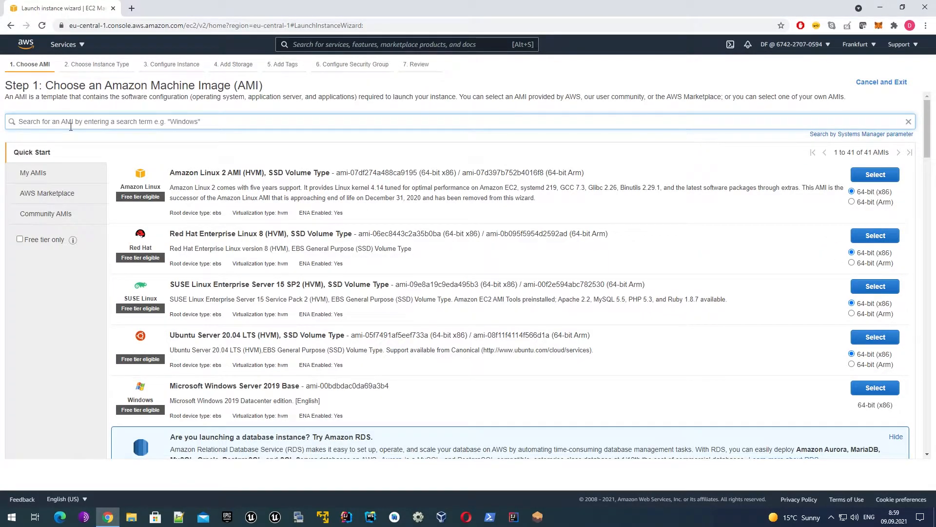
text(debu)
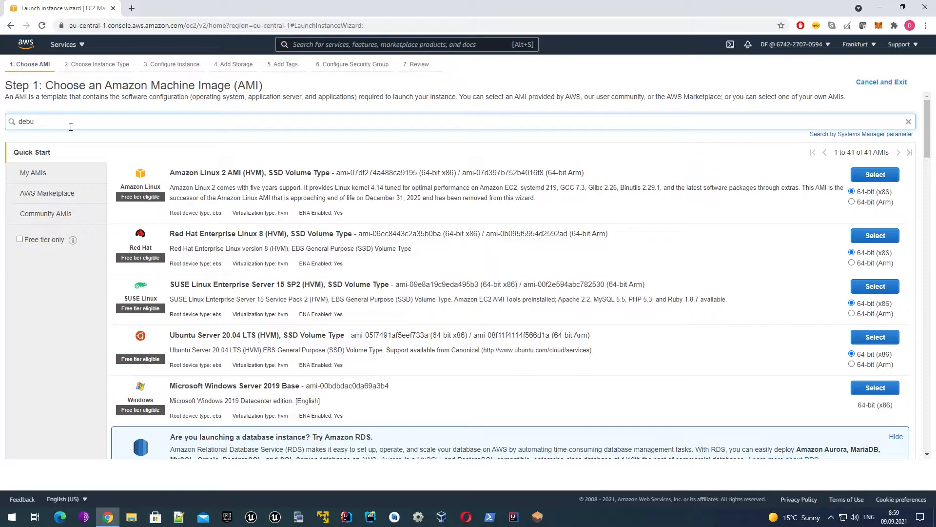
key(BackSpace)
text(ian)
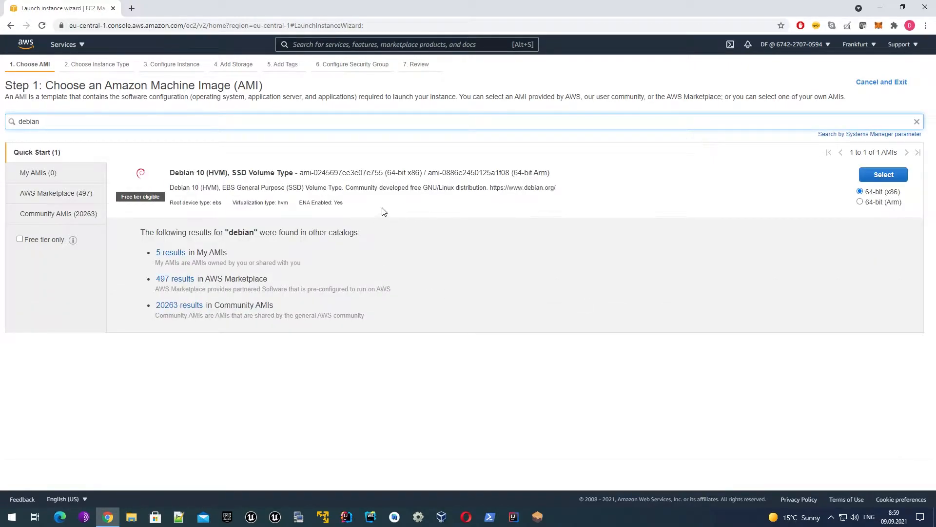
Select the Debian 10 (HVM), SSD Volume Type image in its 64-bit (x86) version
click(163, 177)
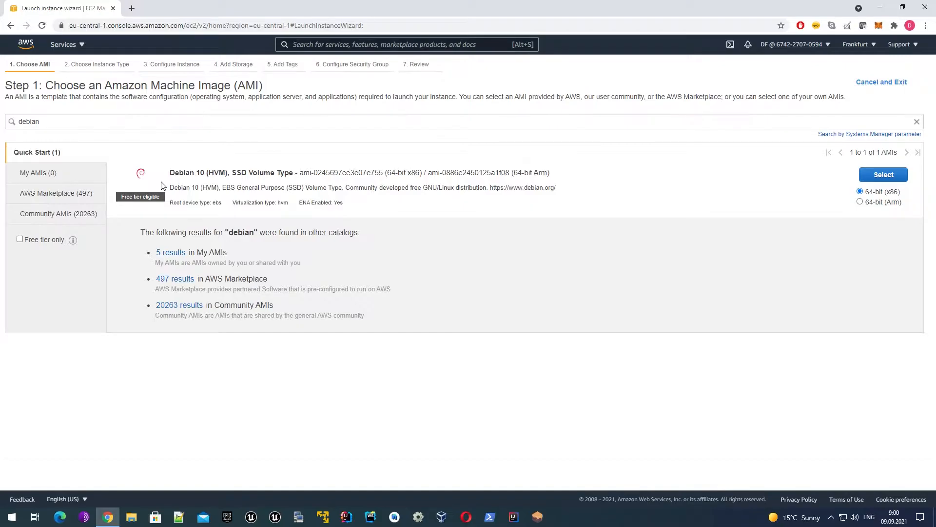
double_click(183, 176)
click(471, 205)
drag(866, 193, 885, 194)
double_click(893, 192)
click(745, 203)
click(892, 175)
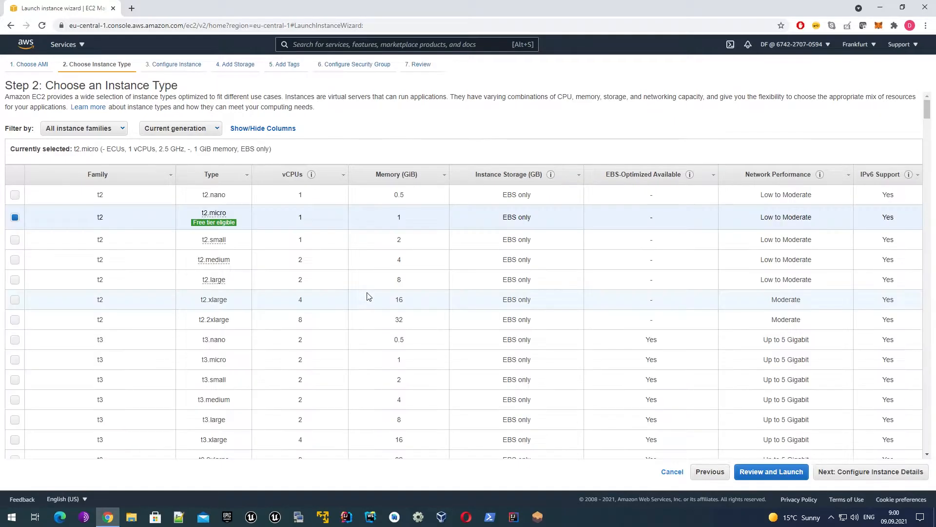
Examine the available instance types and compare their vCPUs, memory, storage and network performance
scroll(351, 309, down, 10)
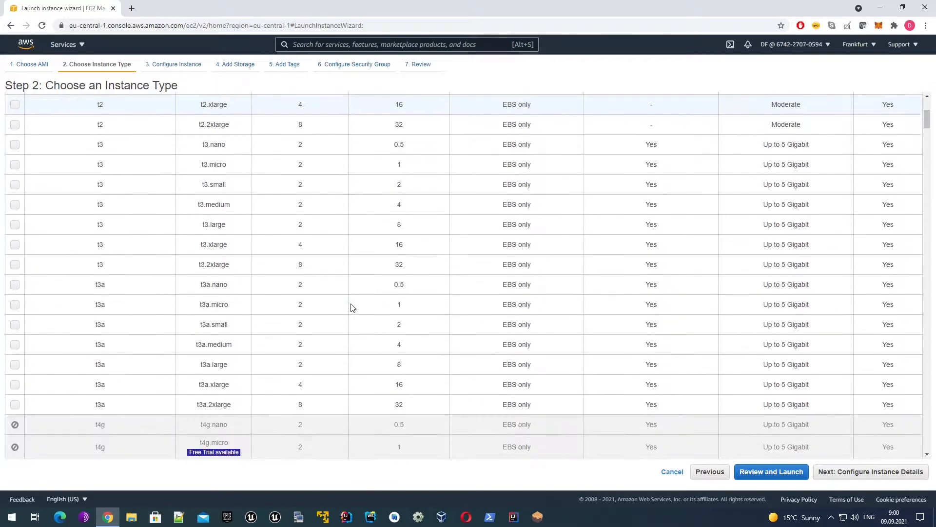
scroll(352, 308, down, 15)
scroll(352, 307, up, 10)
scroll(352, 307, up, 15)
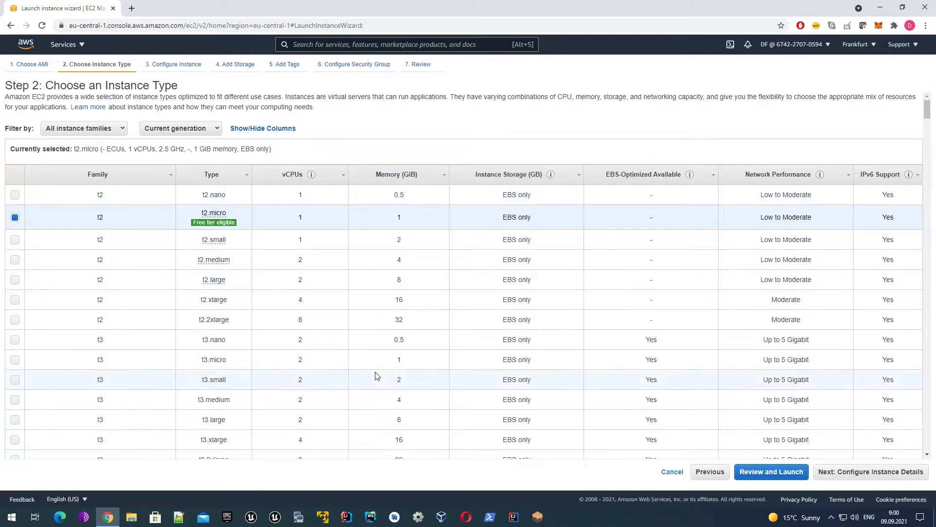
mouse_move(212, 286)
scroll(212, 286, down, 2)
scroll(217, 302, down, 12)
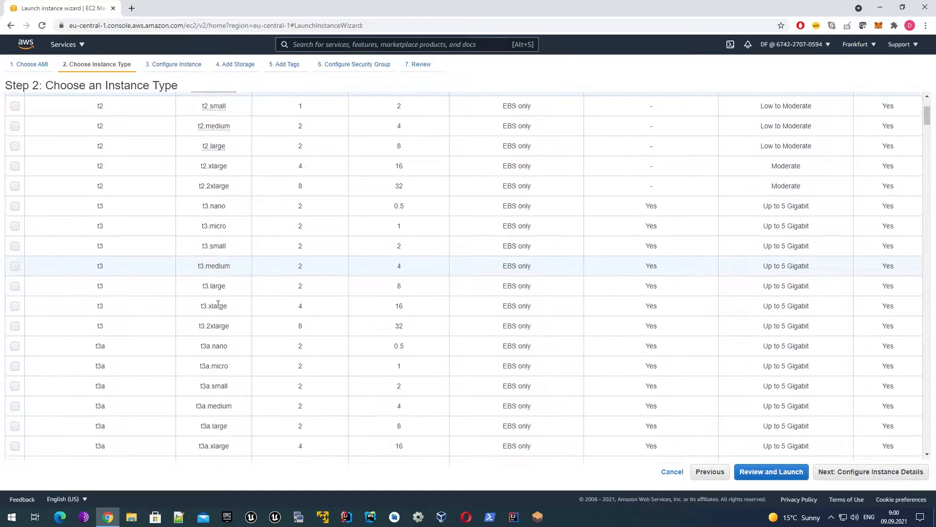
scroll(218, 303, down, 9)
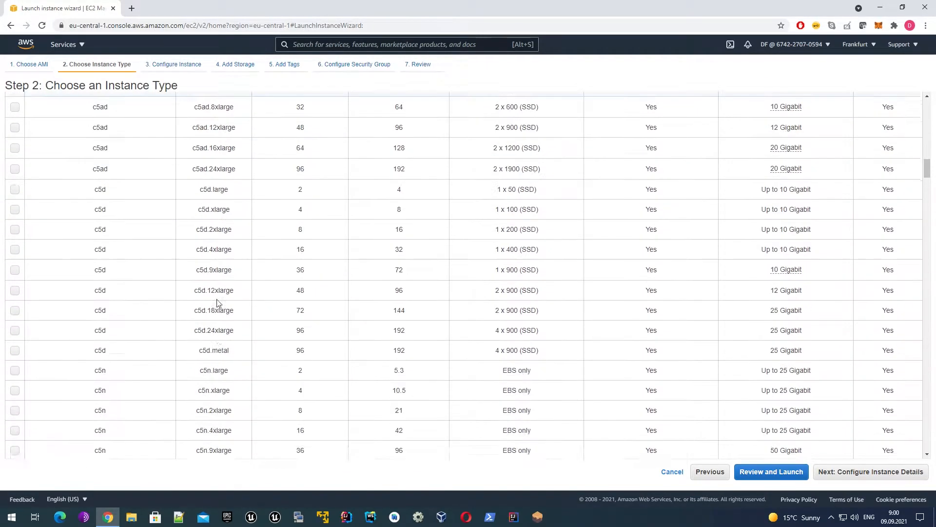
scroll(217, 301, up, 3)
scroll(217, 301, down, 9)
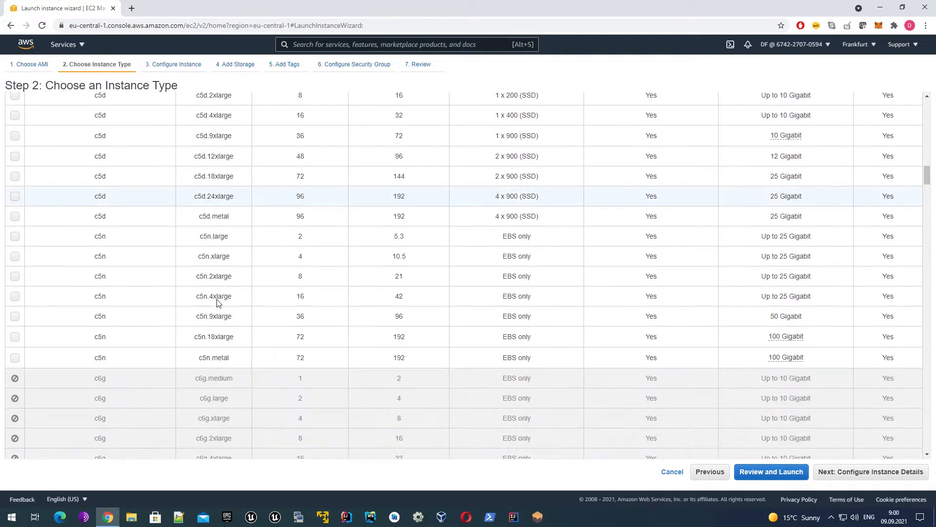
scroll(217, 301, up, 7)
scroll(217, 303, up, 20)
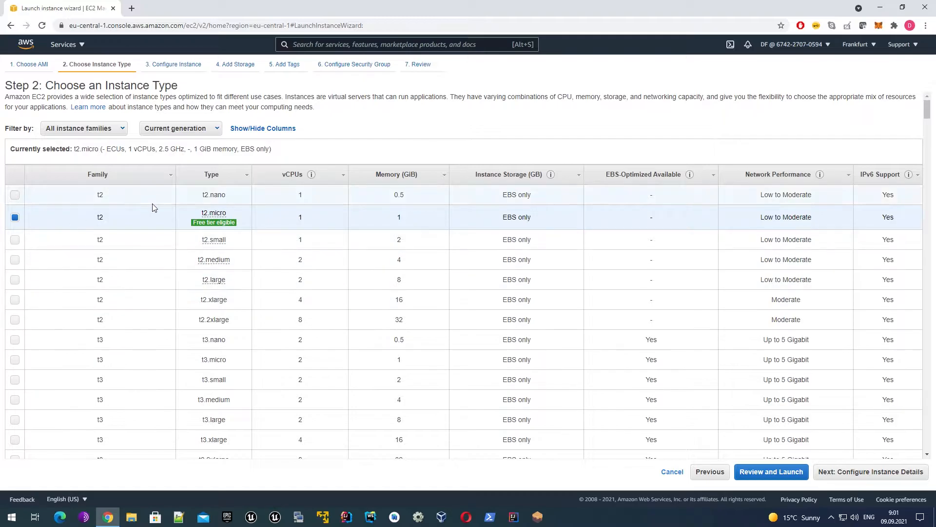
Choose the t2.nano instance type with 0.5 GiB memory and continue to the instance details
drag(202, 195, 234, 196)
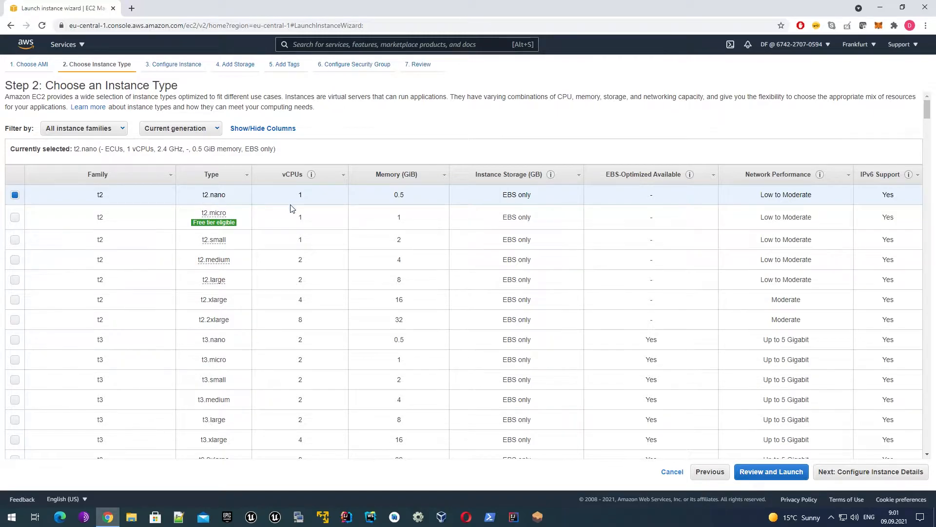
drag(392, 197, 413, 197)
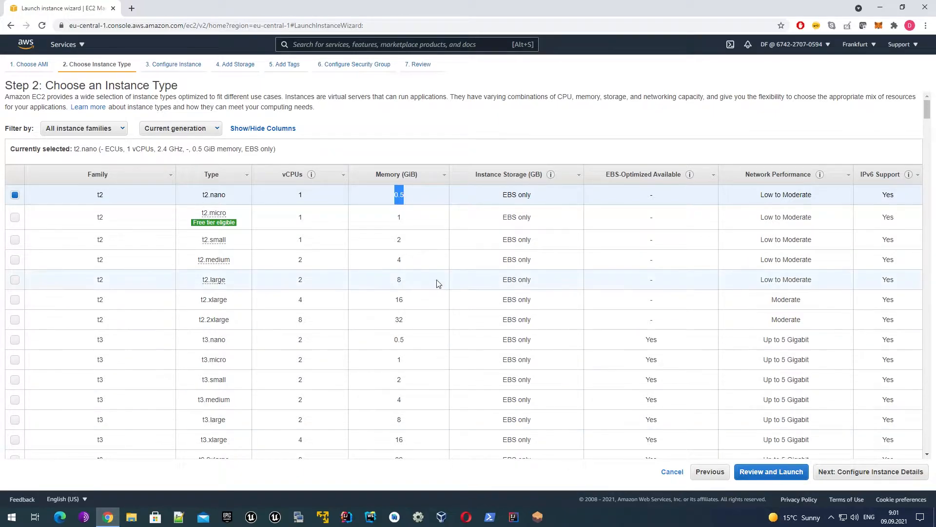
click(413, 199)
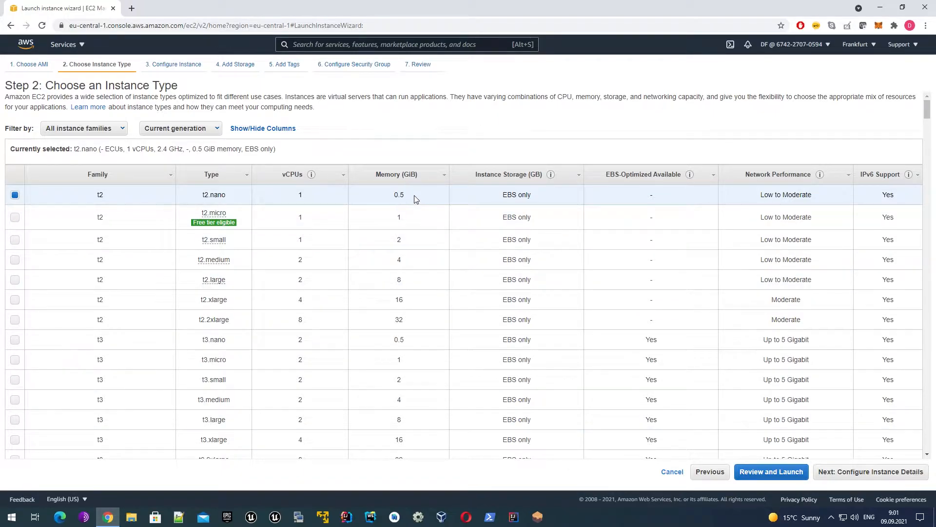
click(895, 476)
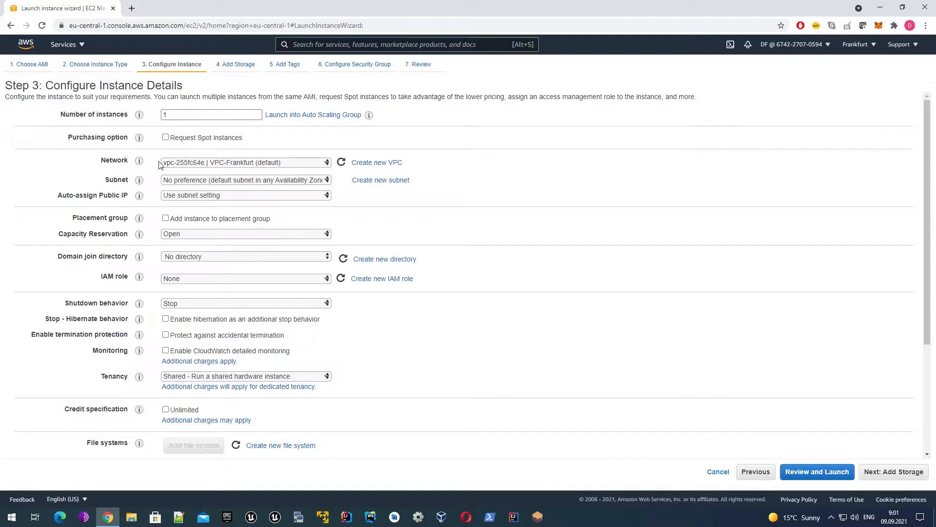
Keep the default VPC-Frankfurt network and set the subnet to subnet-3f88e572, eu-central-1c-public
click(190, 163)
click(191, 171)
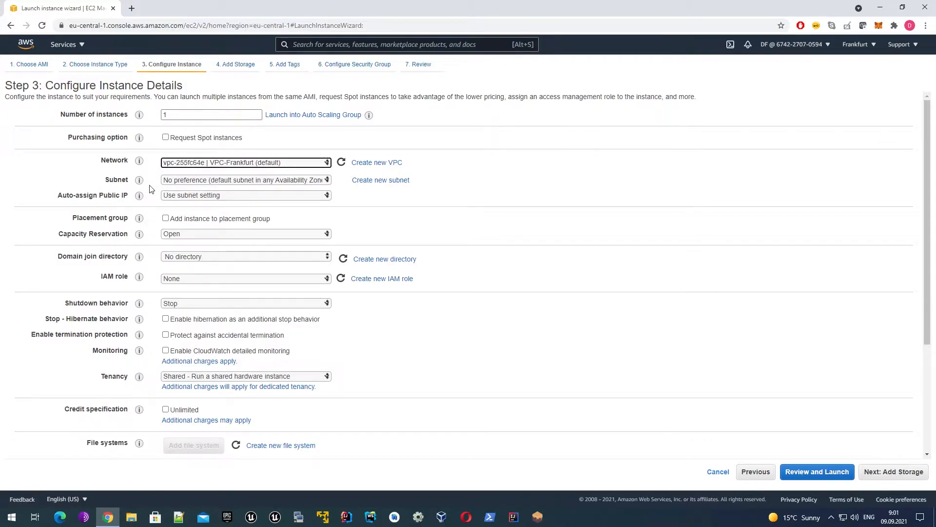
double_click(114, 180)
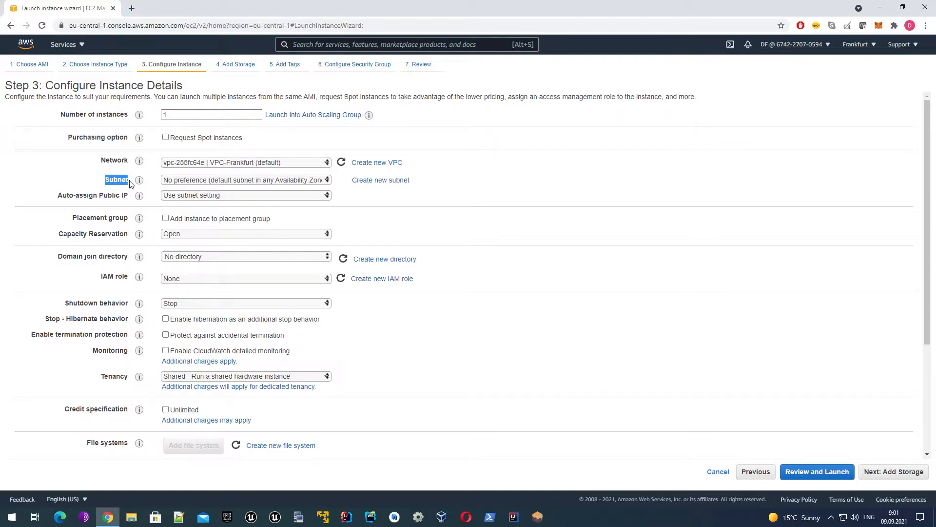
click(191, 181)
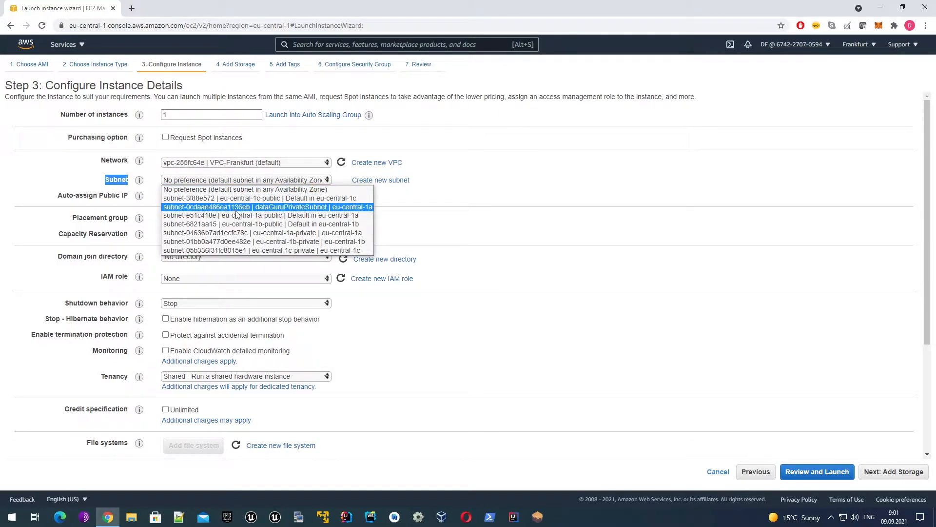
click(259, 190)
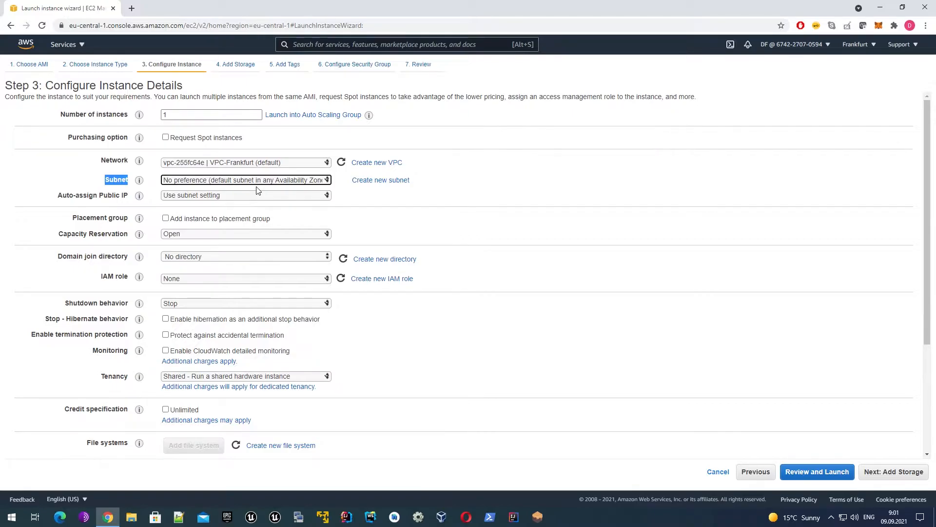
click(261, 183)
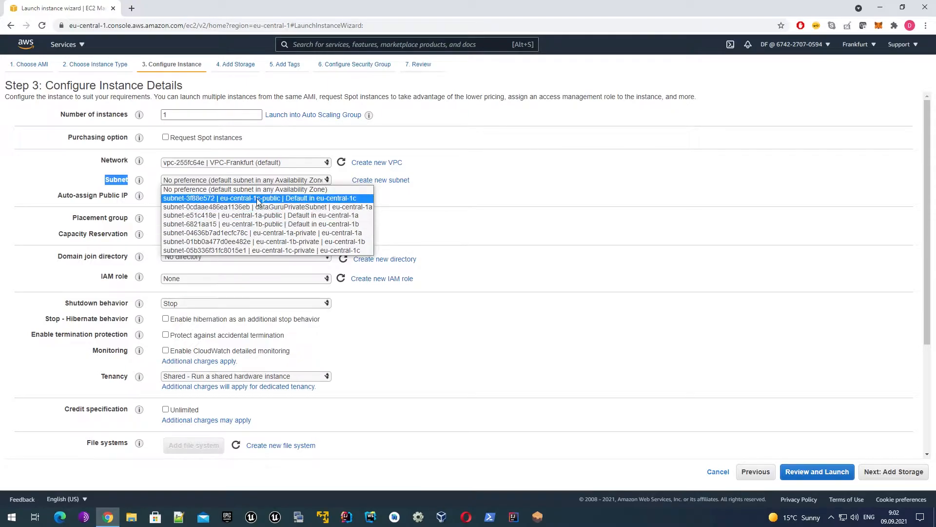
click(259, 198)
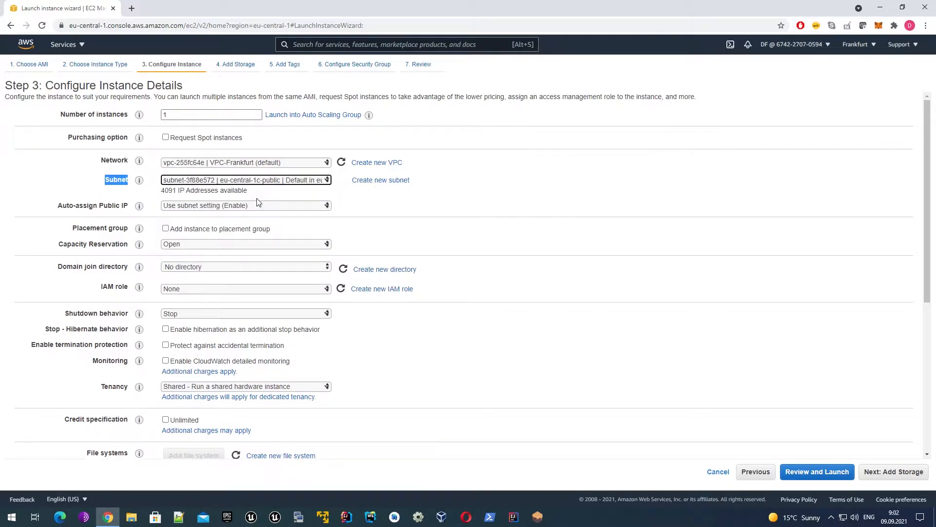
Set Auto-assign Public IP to Enable for the instance
click(244, 207)
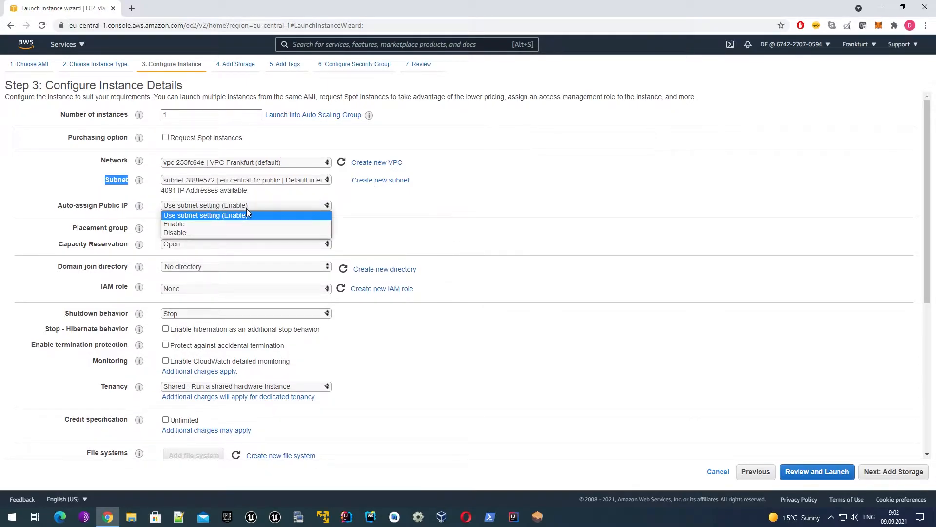
click(248, 207)
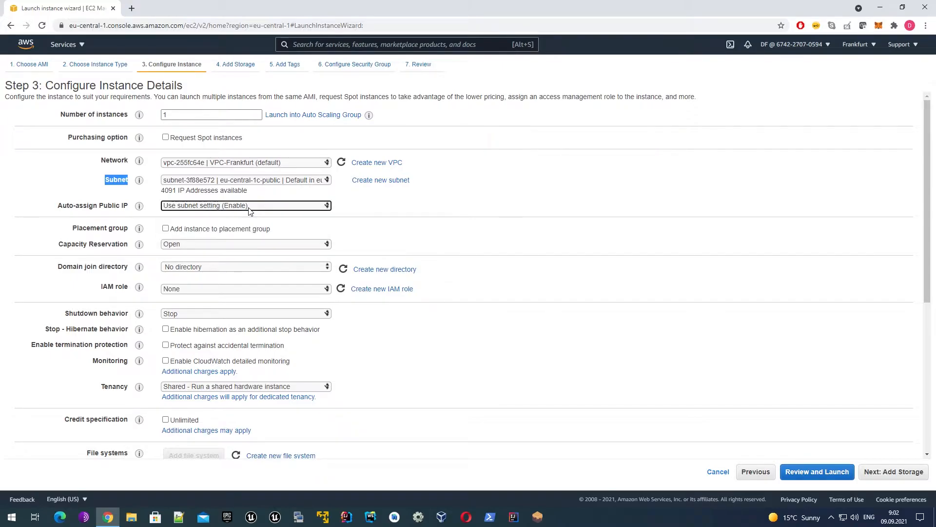
click(179, 208)
click(185, 227)
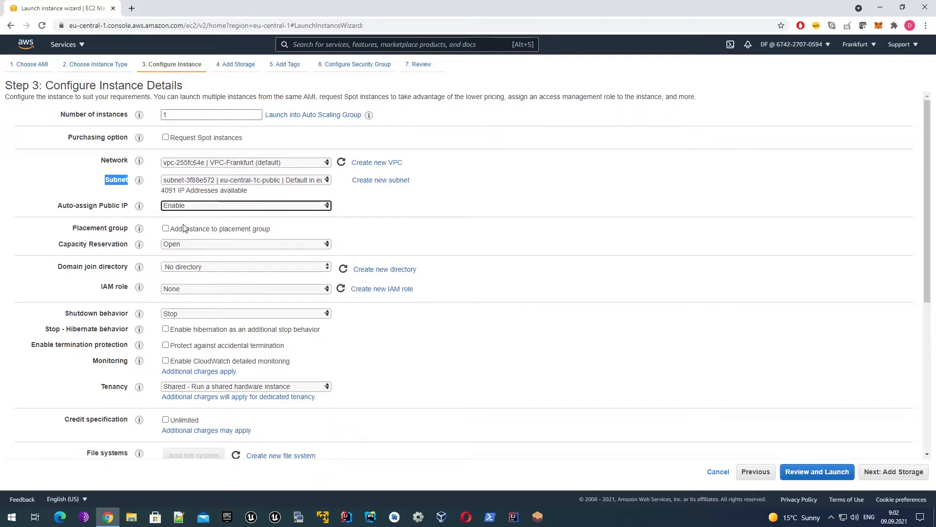
click(58, 211)
drag(58, 211, 129, 212)
click(122, 211)
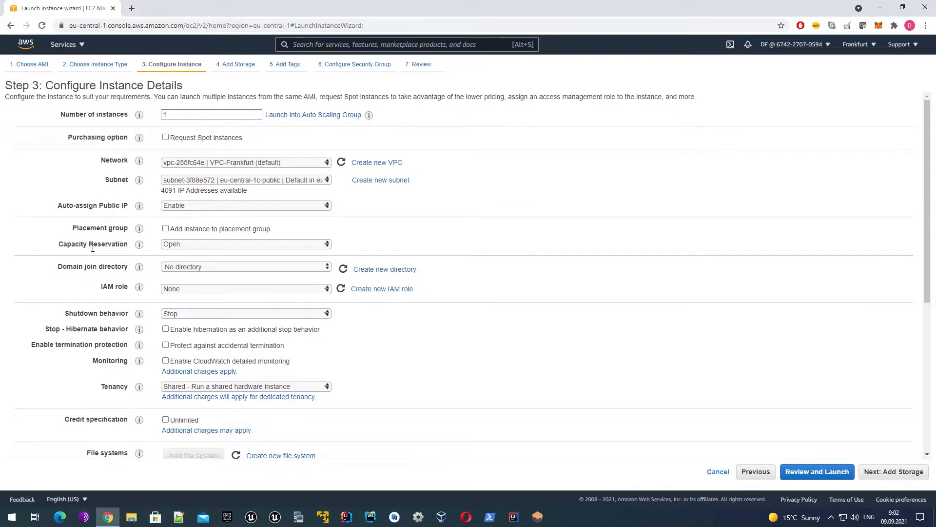
scroll(93, 249, down, 1)
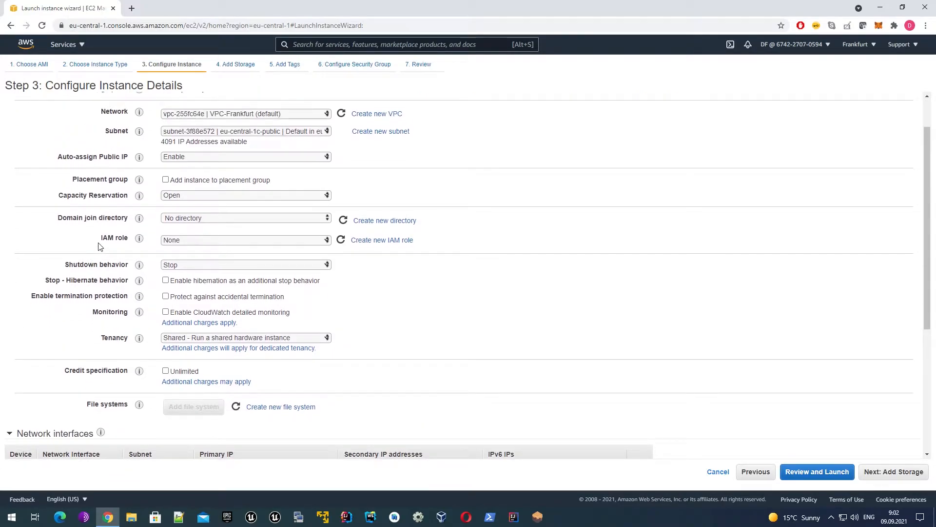
Review the remaining instance details, keep their default settings, and continue to the storage configuration
click(184, 241)
click(184, 241)
click(52, 242)
scroll(51, 242, down, 2)
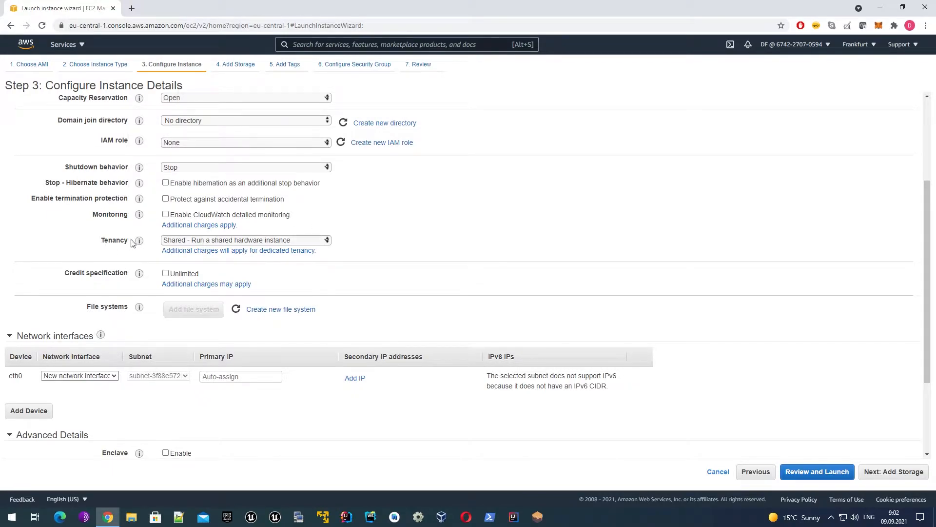
scroll(49, 231, down, 2)
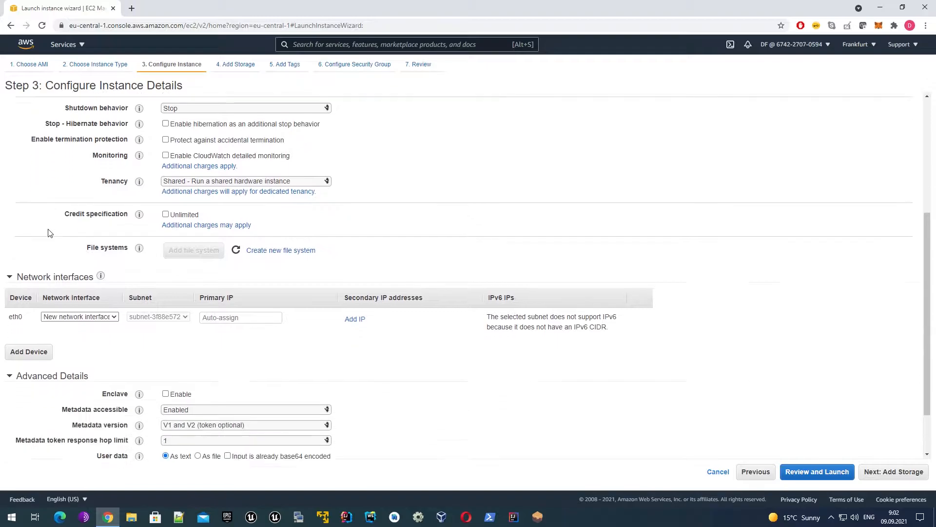
scroll(53, 239, down, 1)
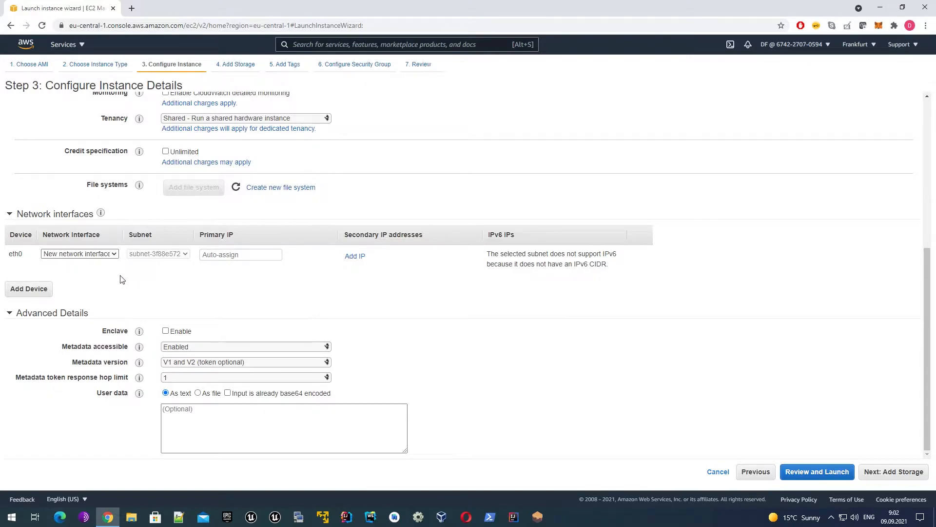
drag(6, 257, 31, 258)
click(30, 258)
click(879, 472)
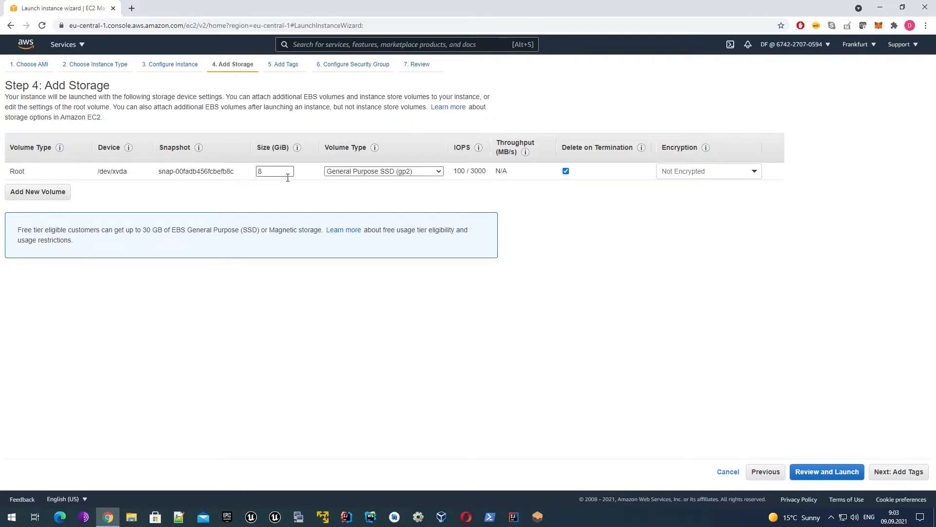
Keep the root volume at 8 GiB, General Purpose SSD (gp2), Not Encrypted, and continue to the tags
double_click(268, 176)
click(342, 197)
click(337, 171)
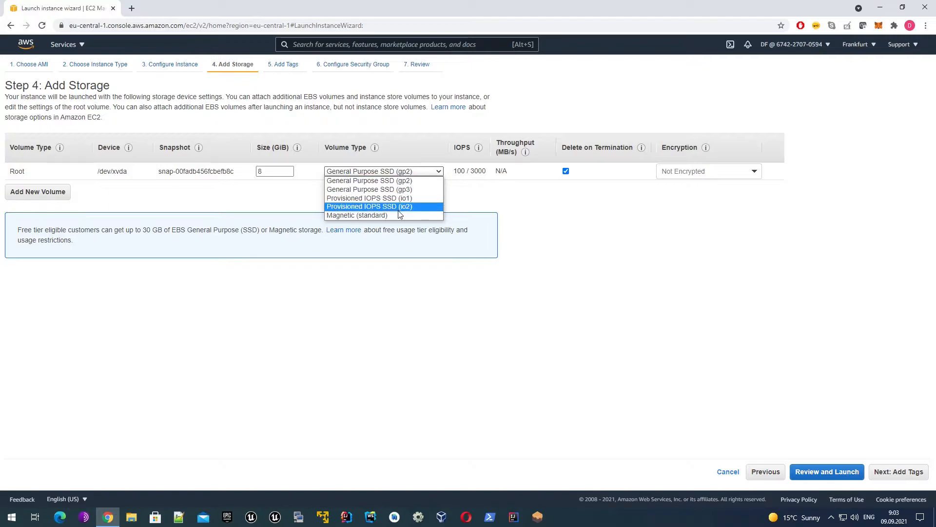
click(372, 180)
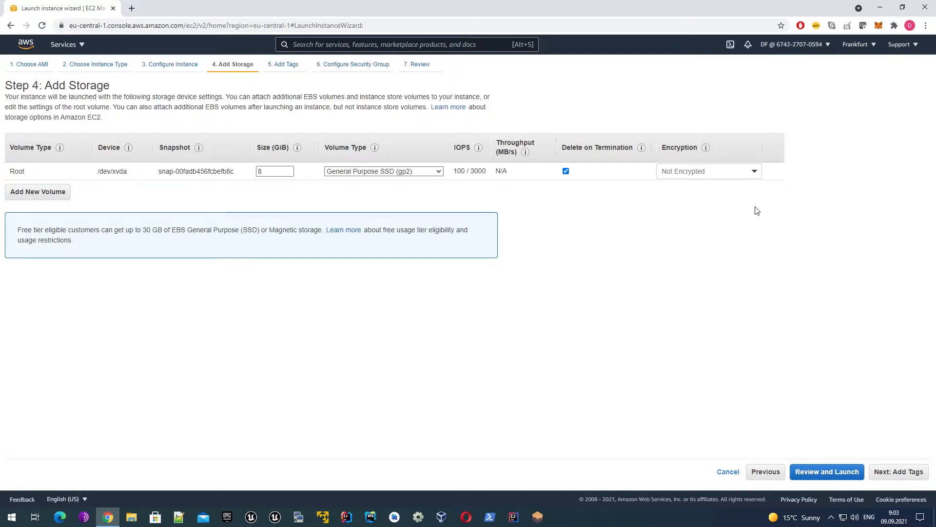
click(755, 174)
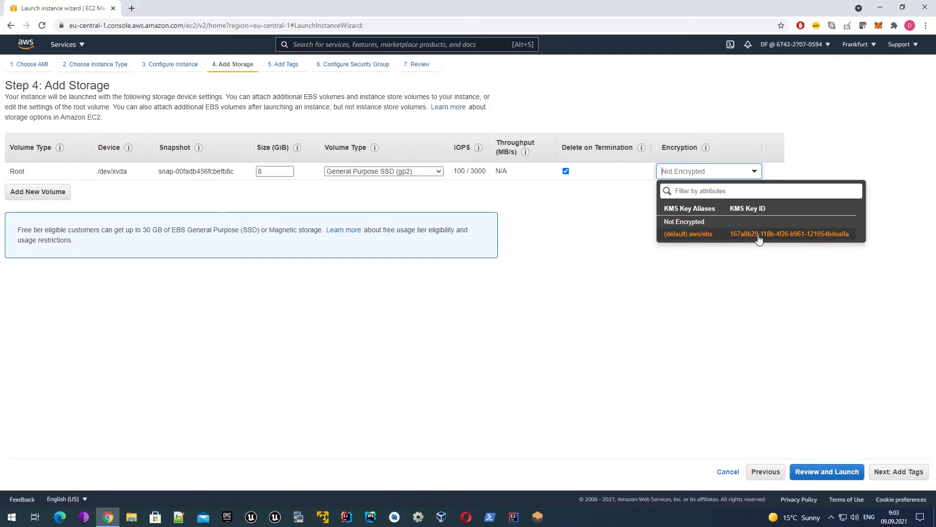
click(614, 195)
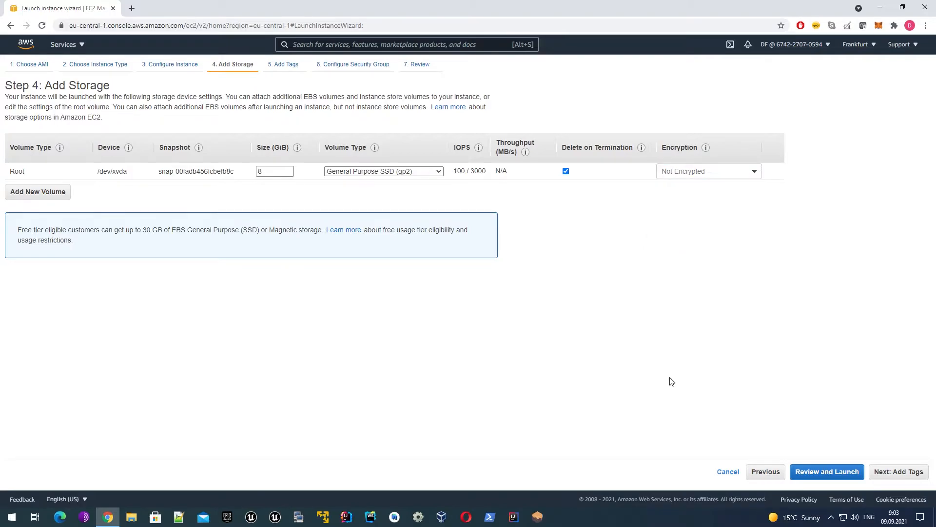
click(898, 472)
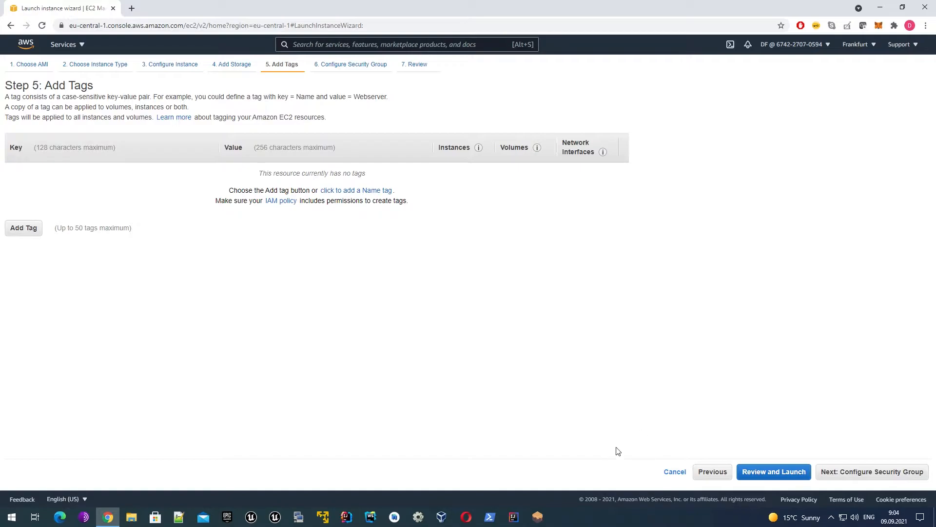
Skip the tags, keep the new security group launch-wizard-2 with its SSH rule, and continue to the launch review
click(860, 475)
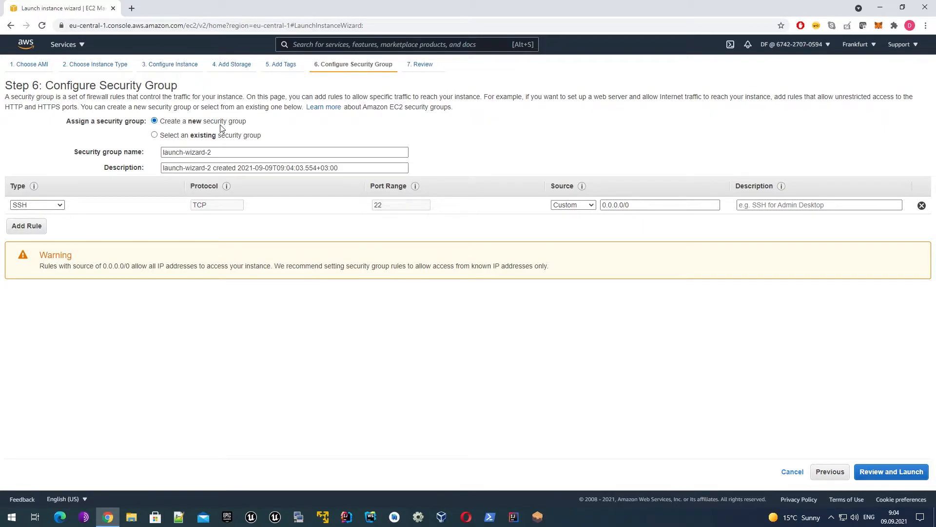
click(171, 138)
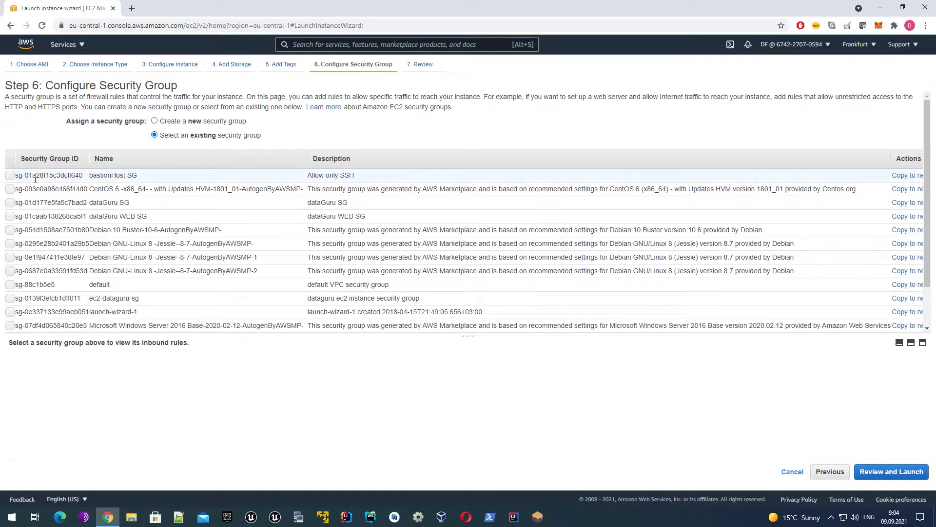
click(168, 124)
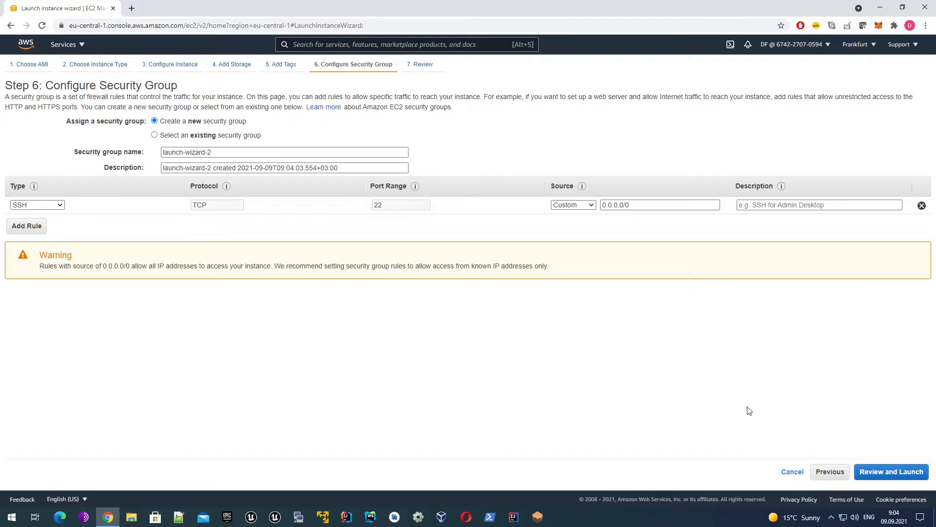
click(881, 469)
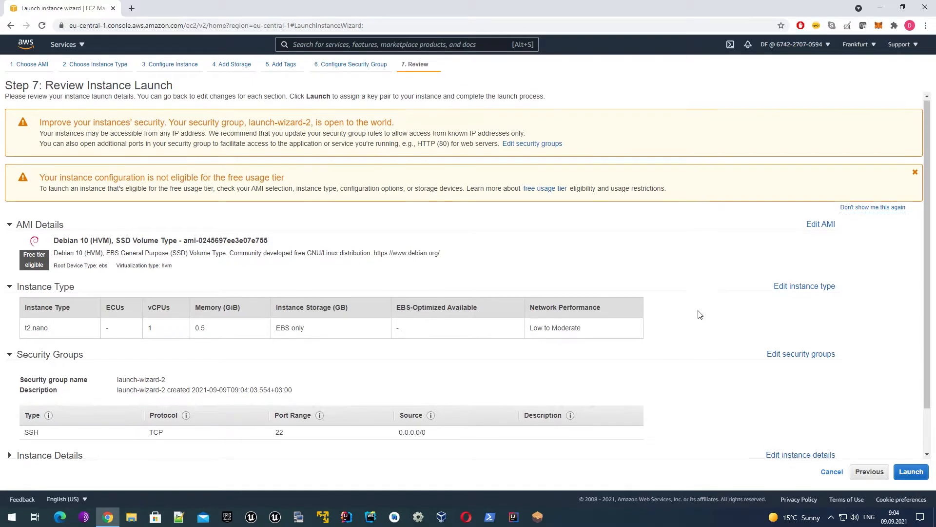
Launch the instance with a new RSA key pair named EC2TestKey, downloading its private key file
scroll(700, 314, down, 1)
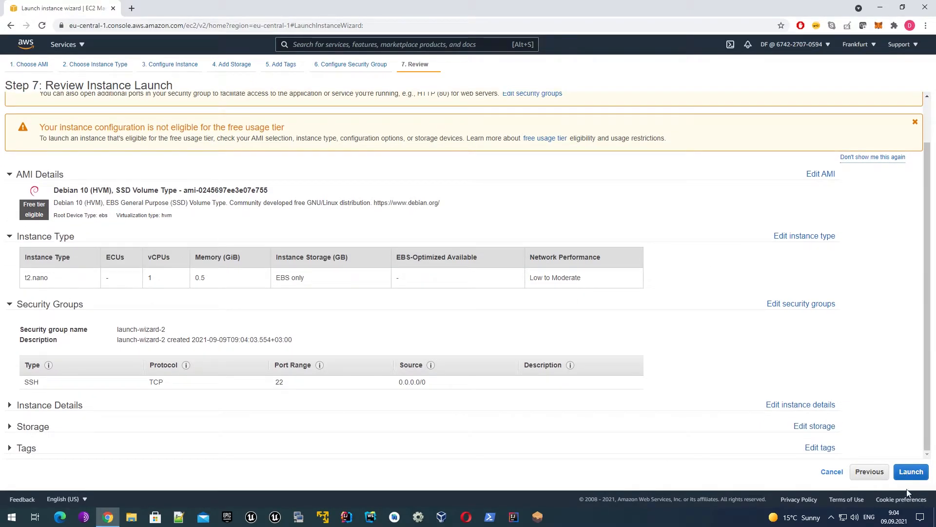
click(910, 472)
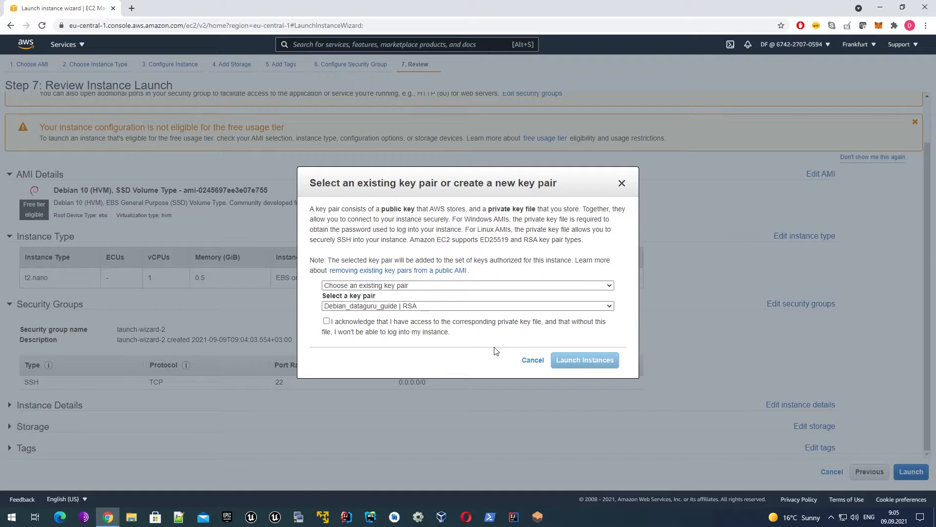
click(474, 287)
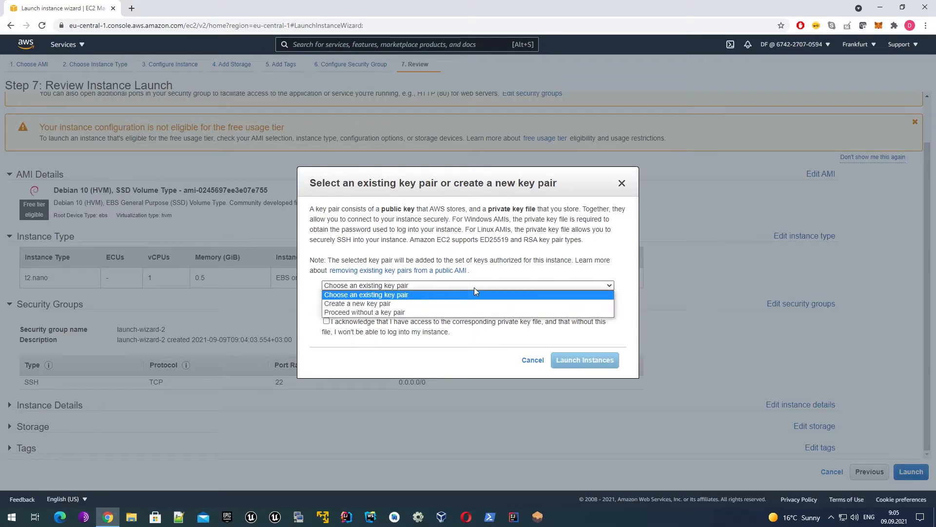
click(378, 304)
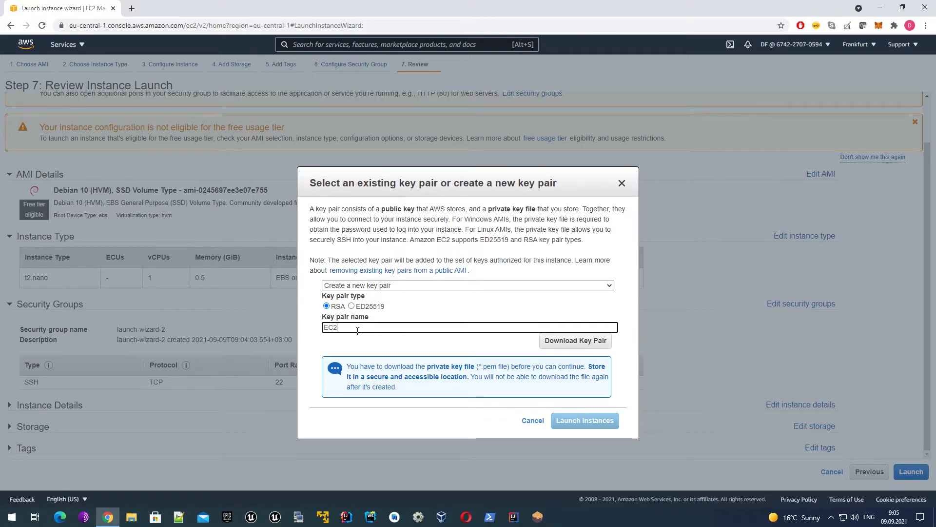
text(Key)
click(574, 342)
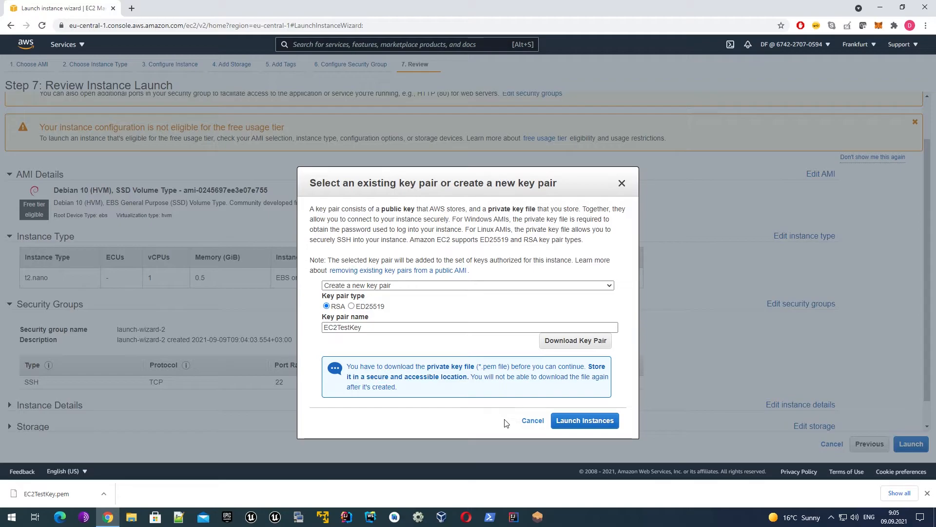
click(576, 425)
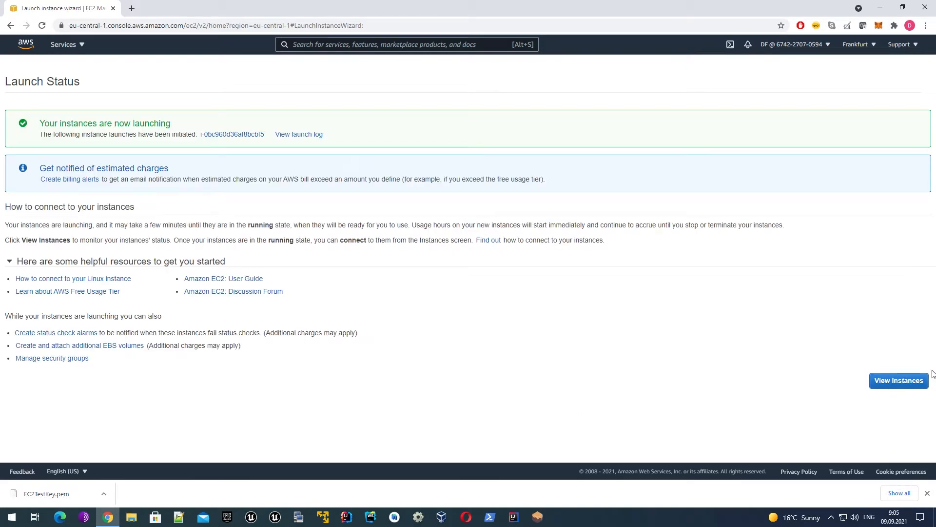
Open the instances list and copy the public IPv4 address of the new t2.nano instance
click(902, 385)
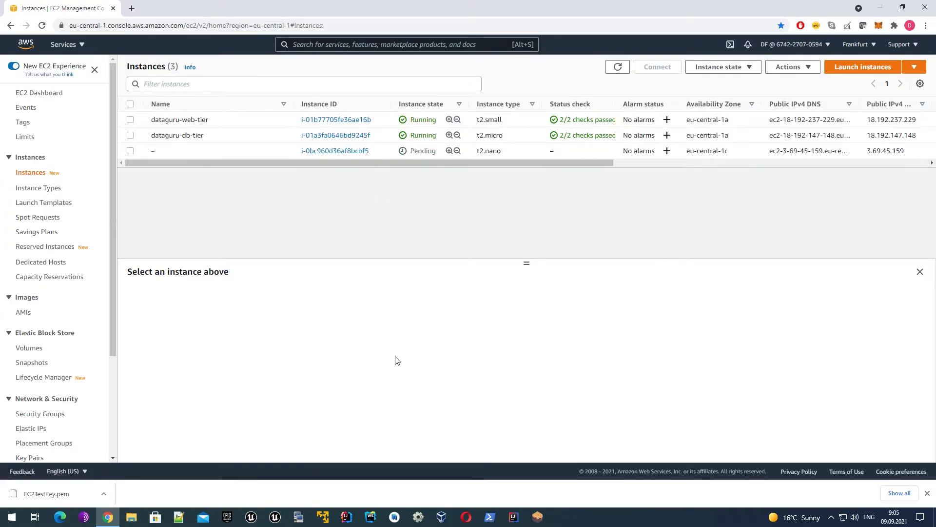
click(268, 150)
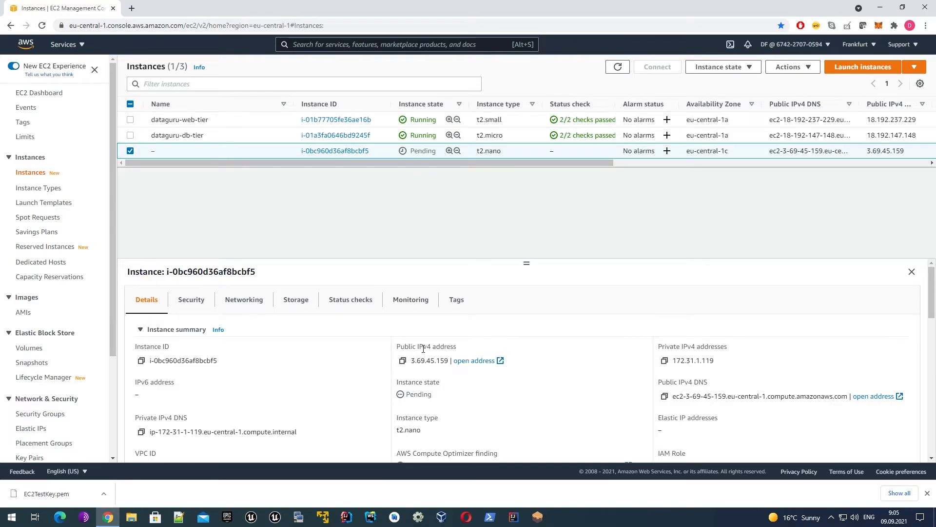
drag(411, 361, 443, 365)
right_click(444, 366)
click(449, 370)
Switch to KiTTY, set the host name to 3.69.45.159, and open the SSH authentication options
click(300, 518)
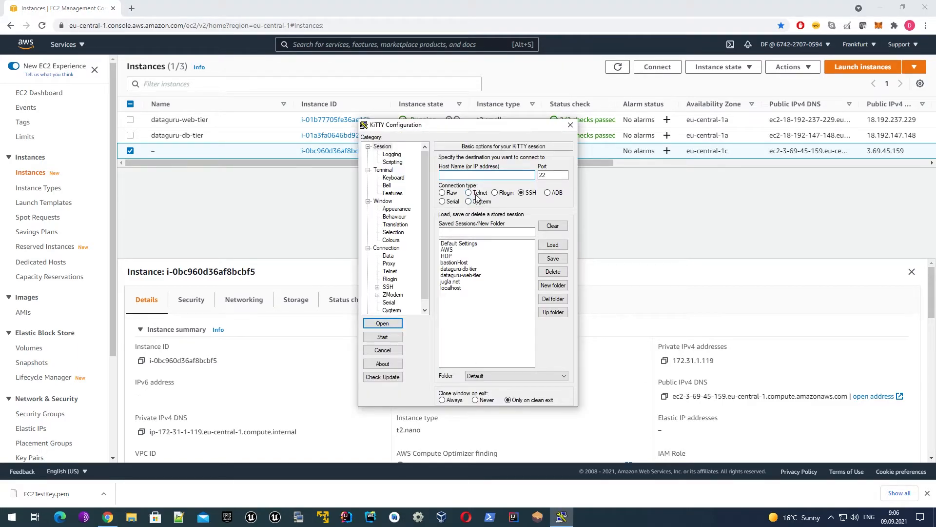
key(ctrl+v)
scroll(414, 296, down, 1)
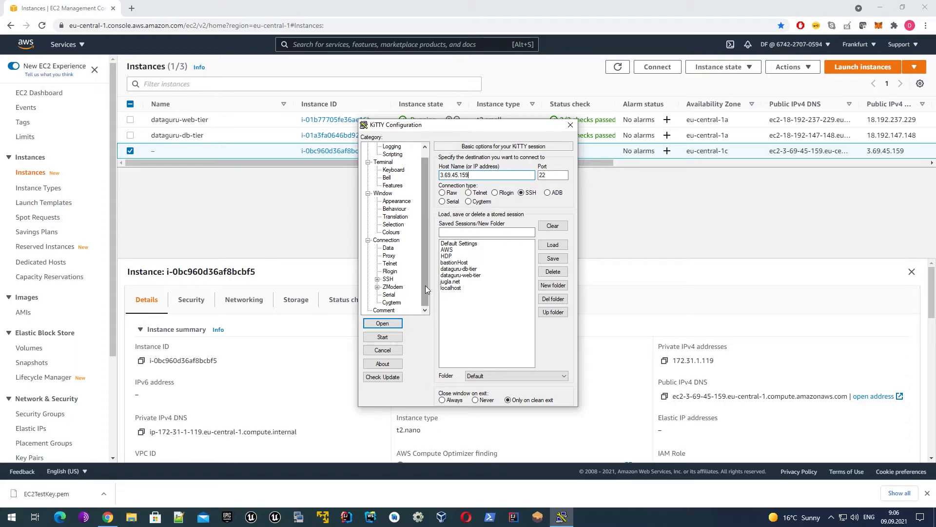
click(389, 279)
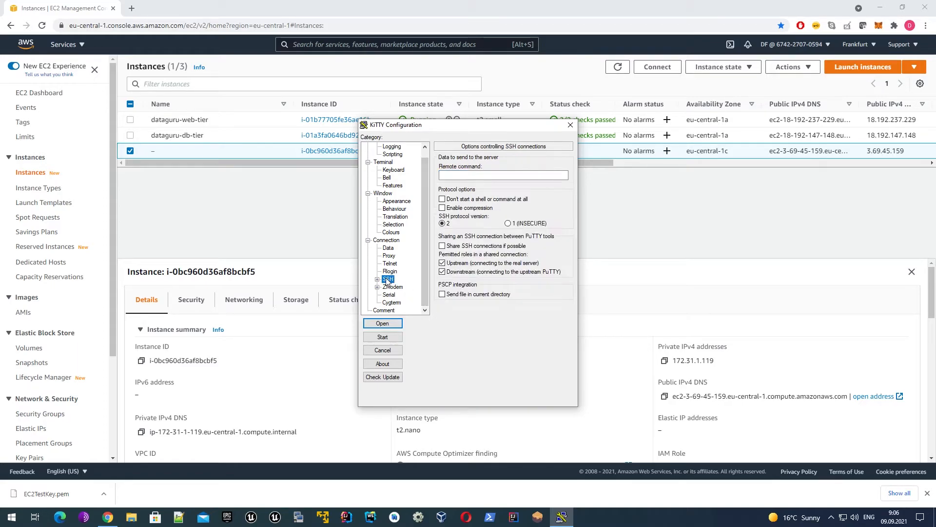
click(378, 280)
click(398, 272)
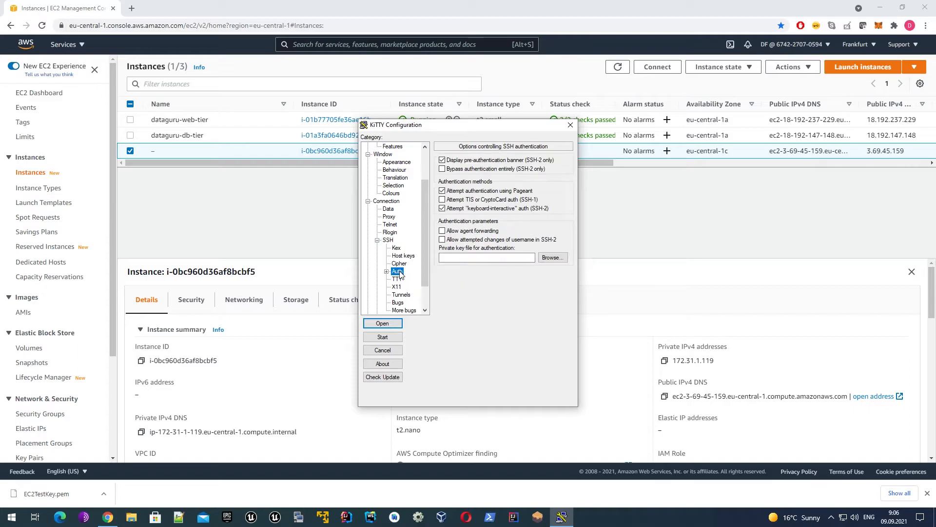
click(552, 259)
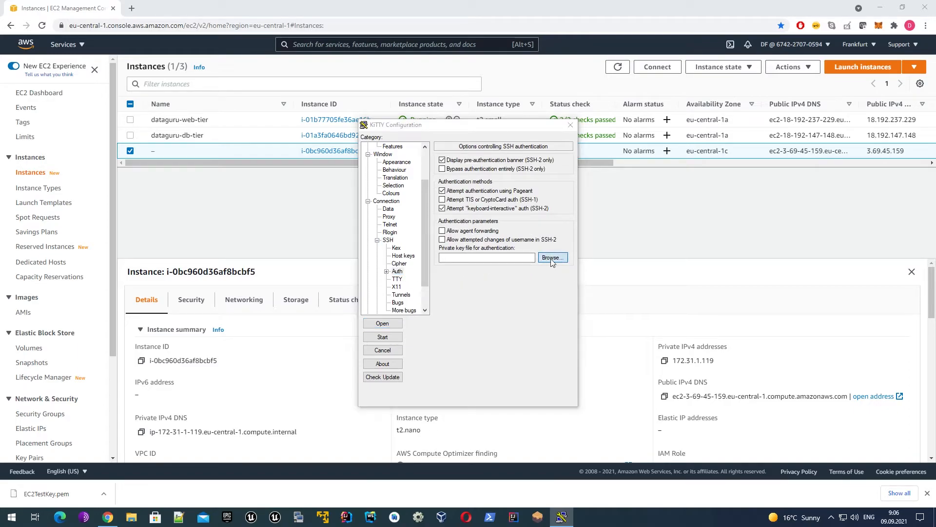
click(412, 277)
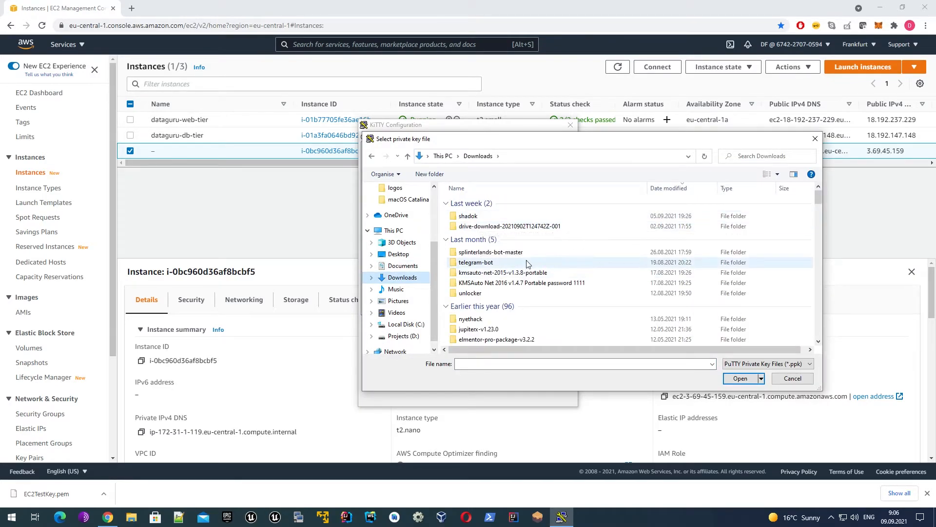
click(744, 364)
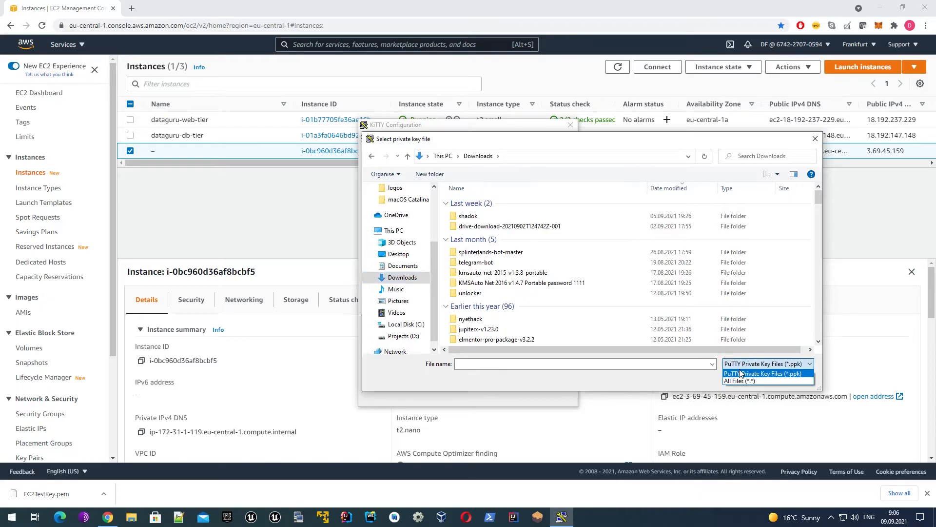
click(692, 376)
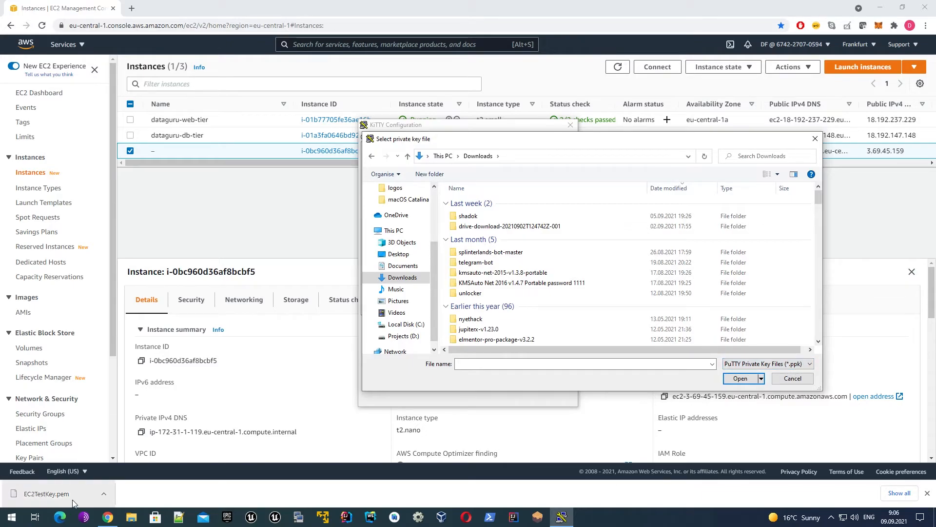
click(793, 379)
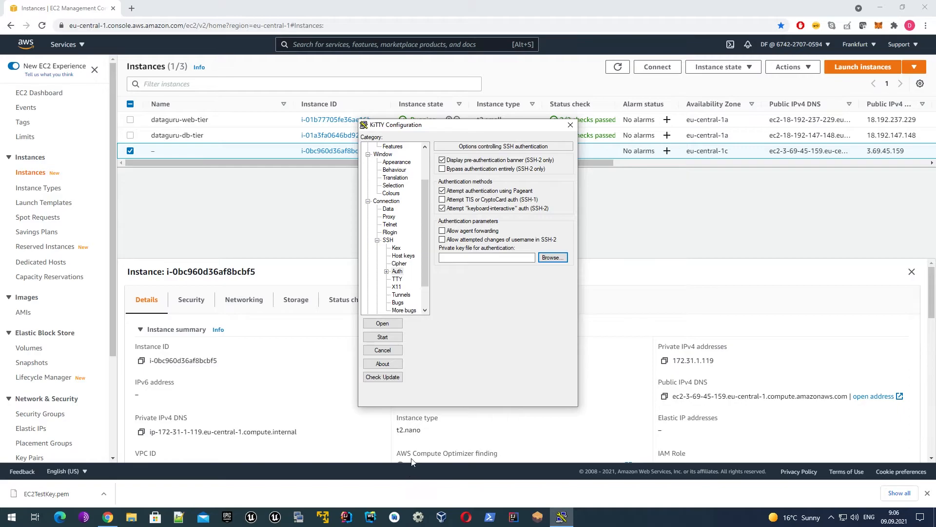
Search the installed programs for putty and switch to PuTTYgen
click(13, 520)
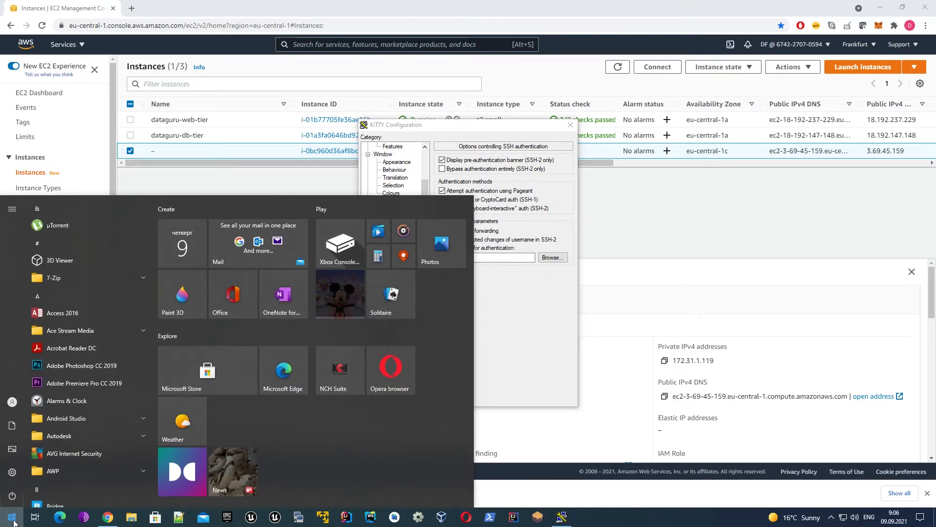
text(pitt)
key(BackSpace)
key(BackSpace)
key(BackSpace)
text(utty)
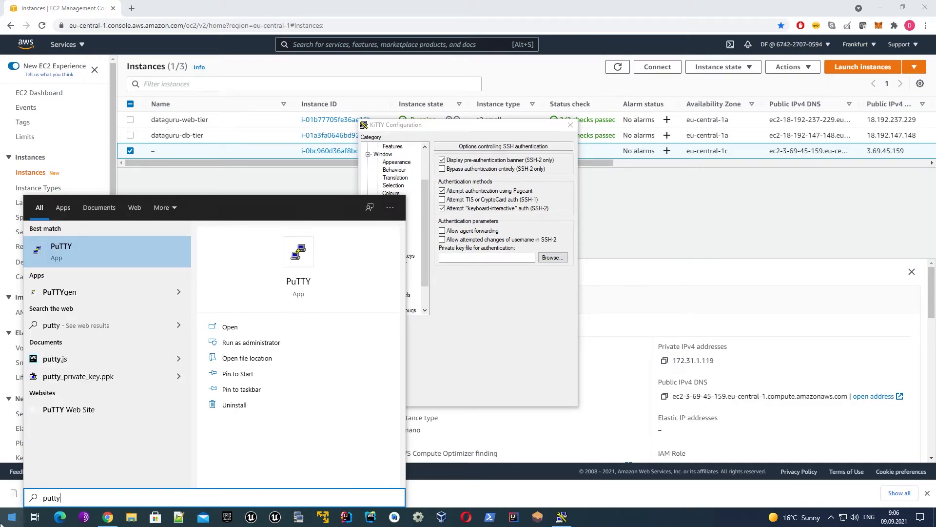
click(59, 292)
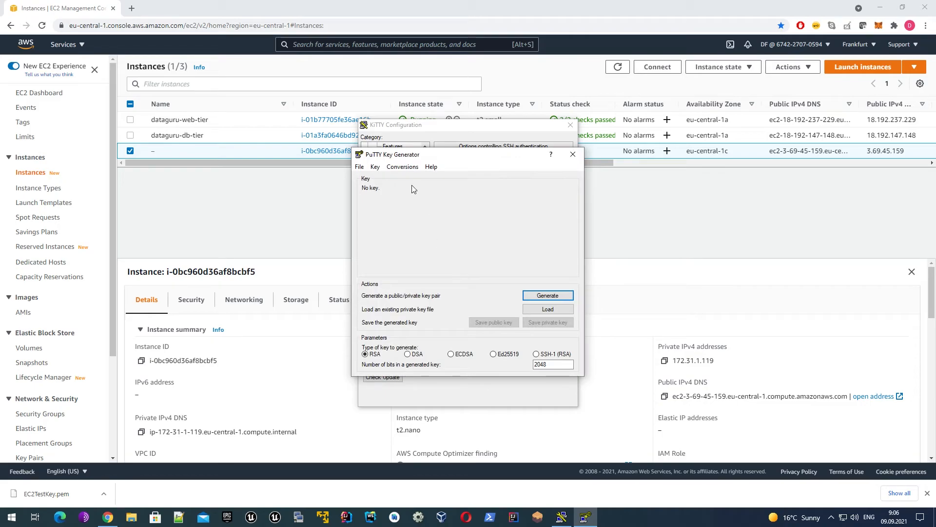
Load the downloaded EC2TestKey.pem private key from the Downloads folder, showing all file types
click(547, 310)
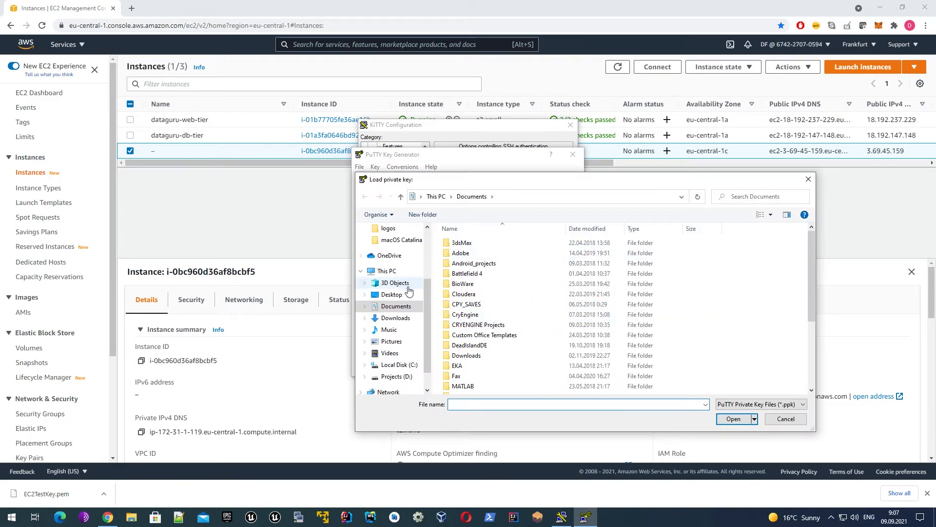
click(395, 318)
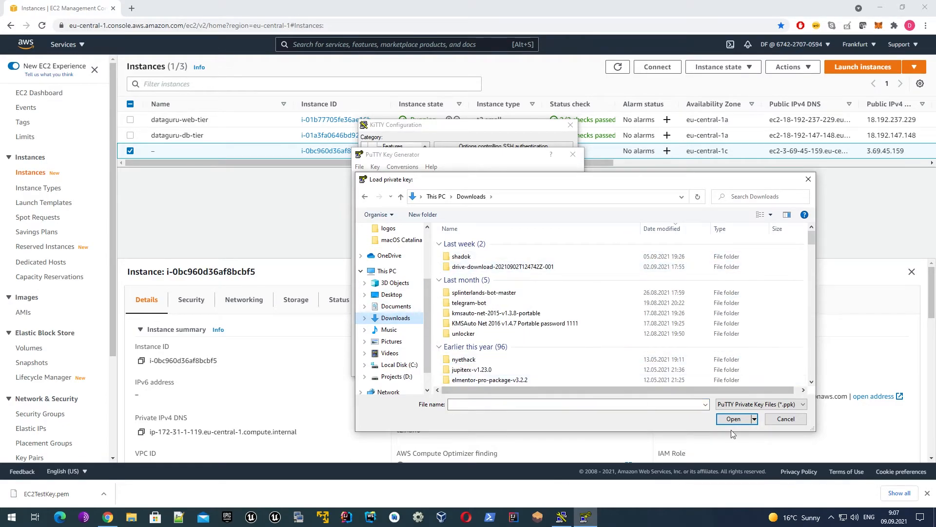
click(776, 404)
click(746, 418)
double_click(487, 257)
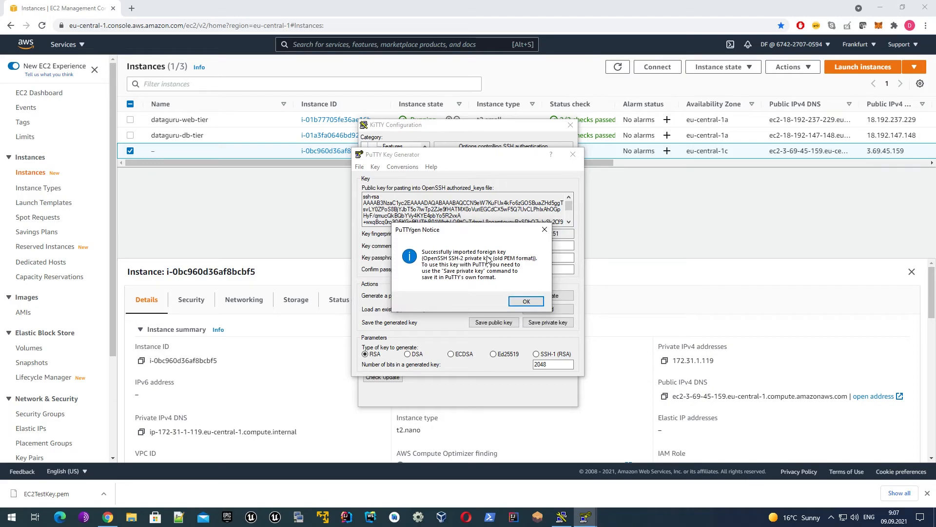
click(527, 301)
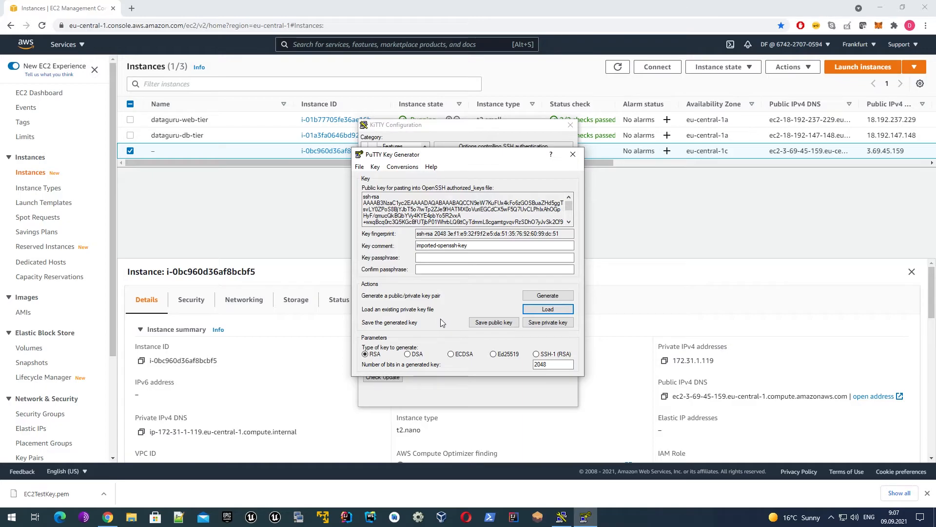
Save the imported private key without a passphrase as Ec2Key in PuTTY's .ppk format in the Downloads folder
click(544, 324)
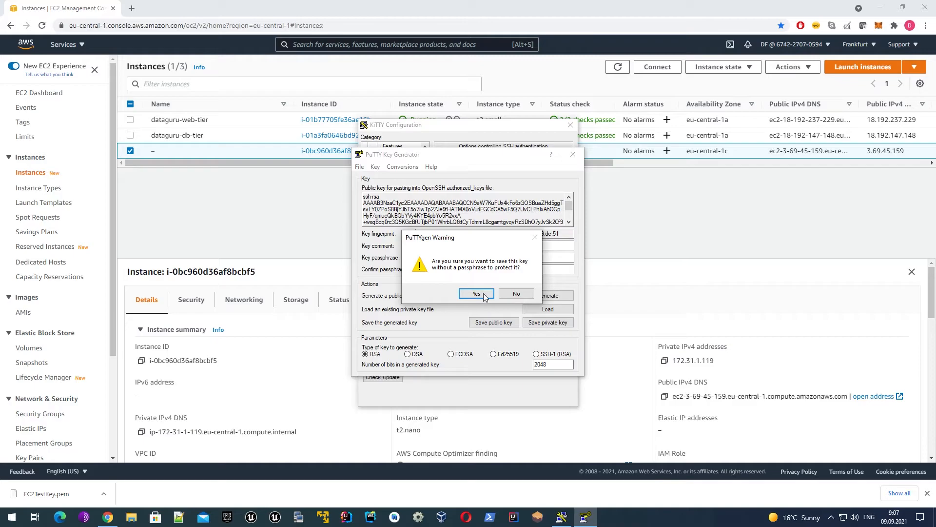
click(501, 292)
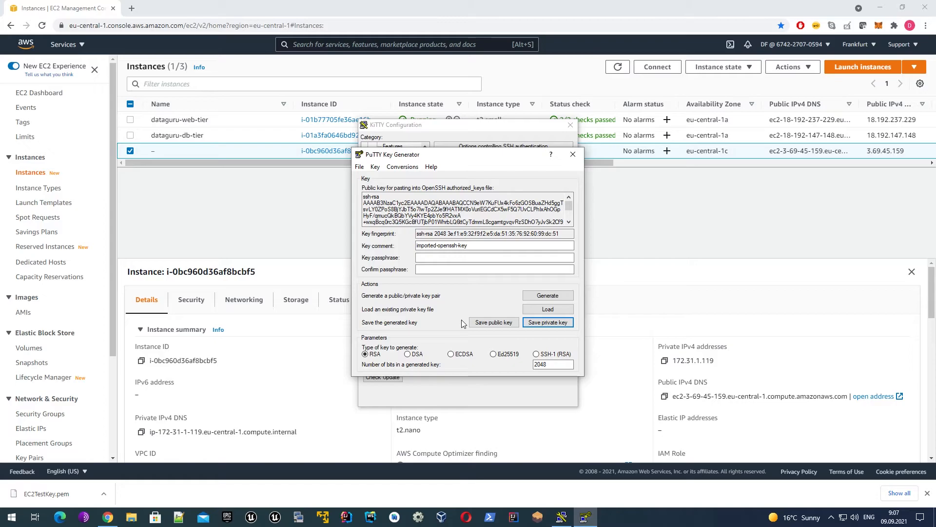
click(548, 323)
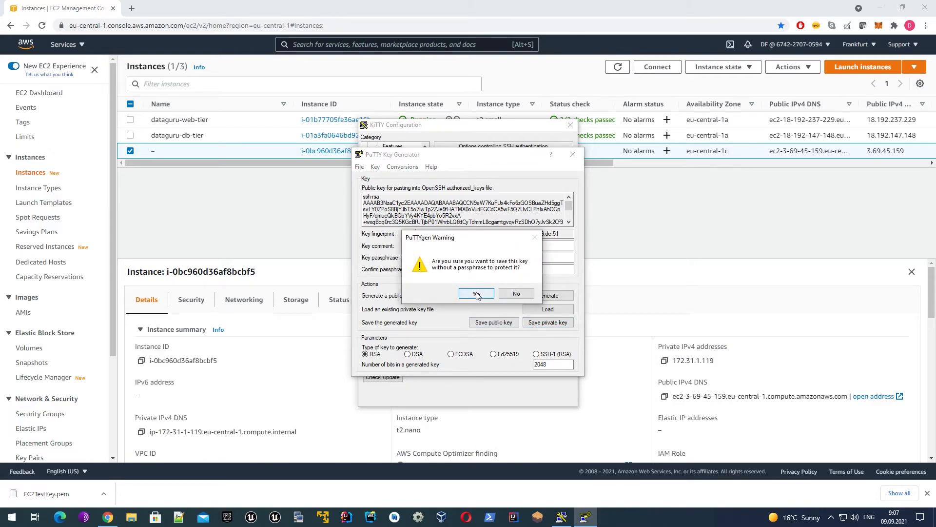
click(476, 294)
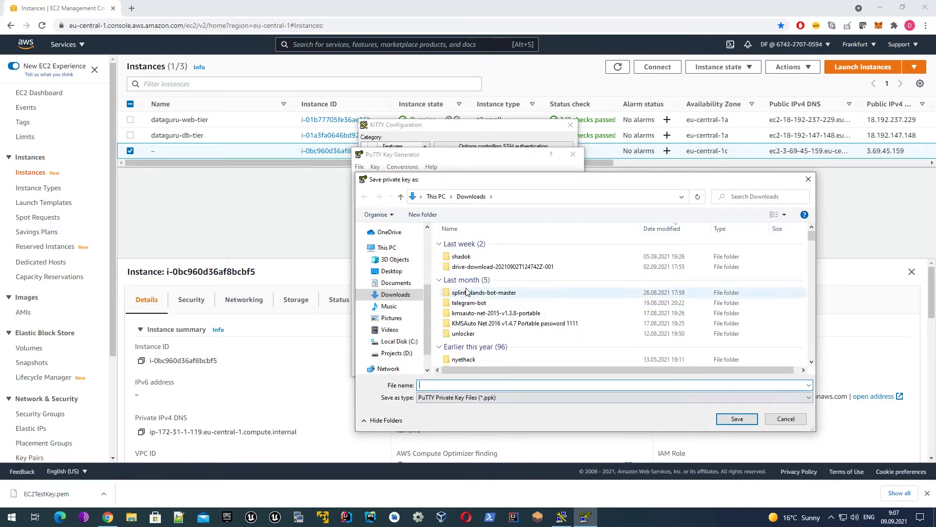
text(Ec)
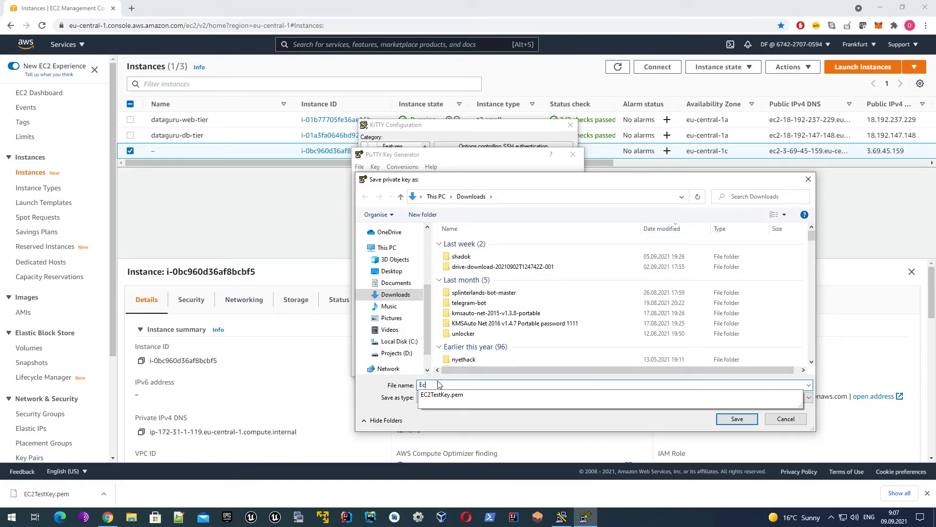
text(2Key)
click(728, 422)
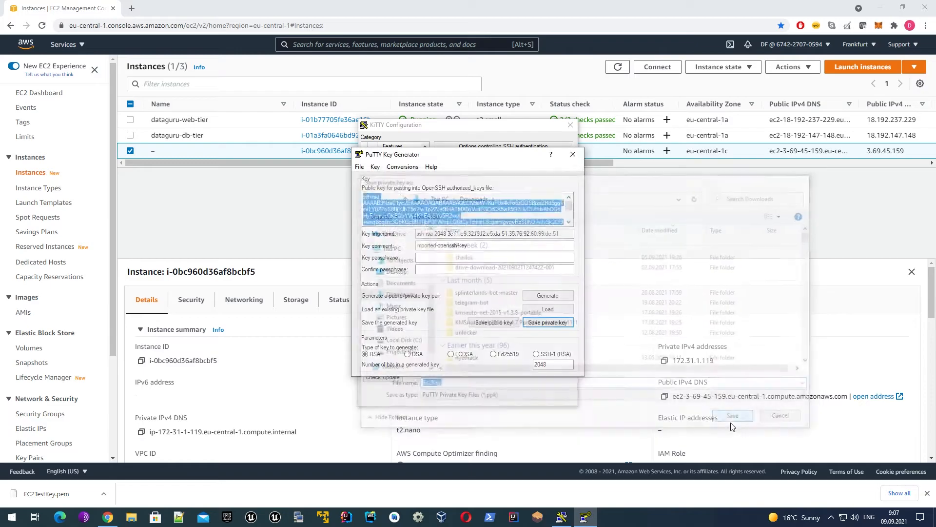
Switch to KiTTY and choose Ec2Key.ppk from Downloads as the private key file for authentication
click(561, 517)
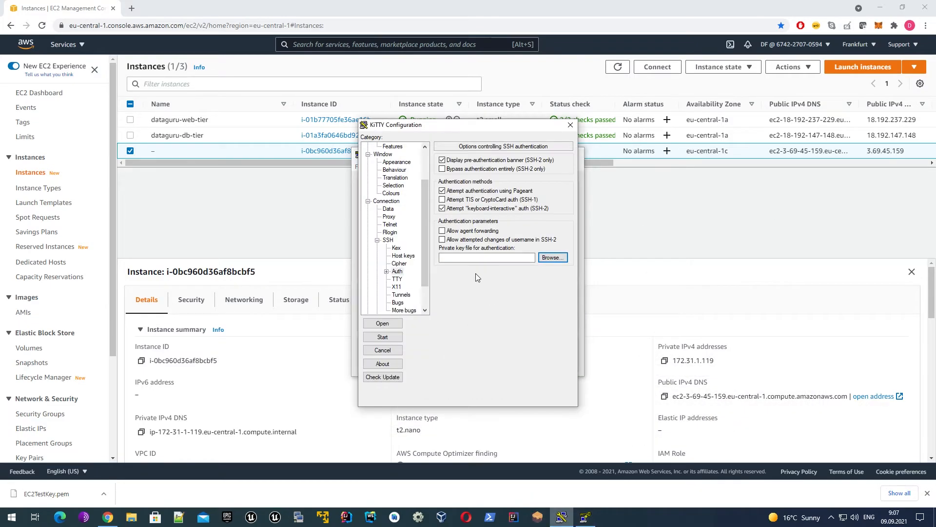
click(548, 259)
click(403, 277)
double_click(476, 216)
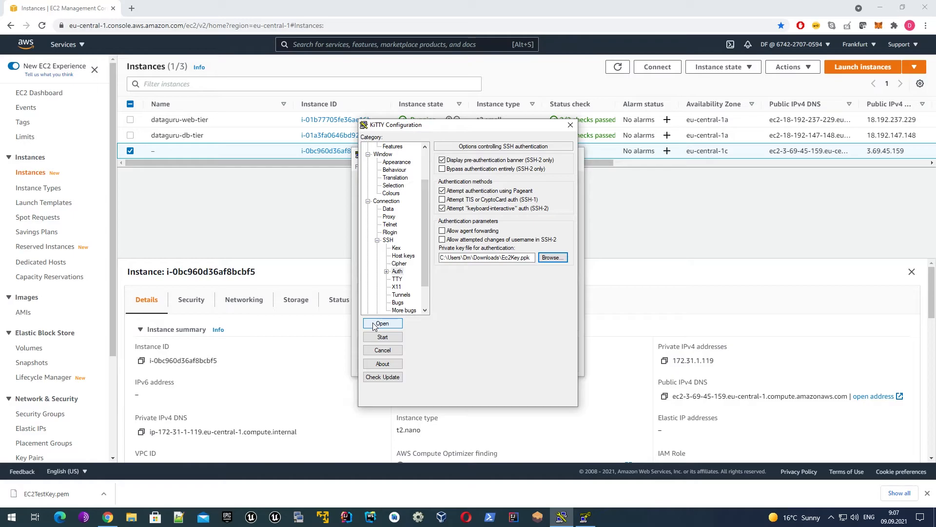
Open the SSH connection to the instance, trusting and caching its host key, and log in as admin
click(374, 324)
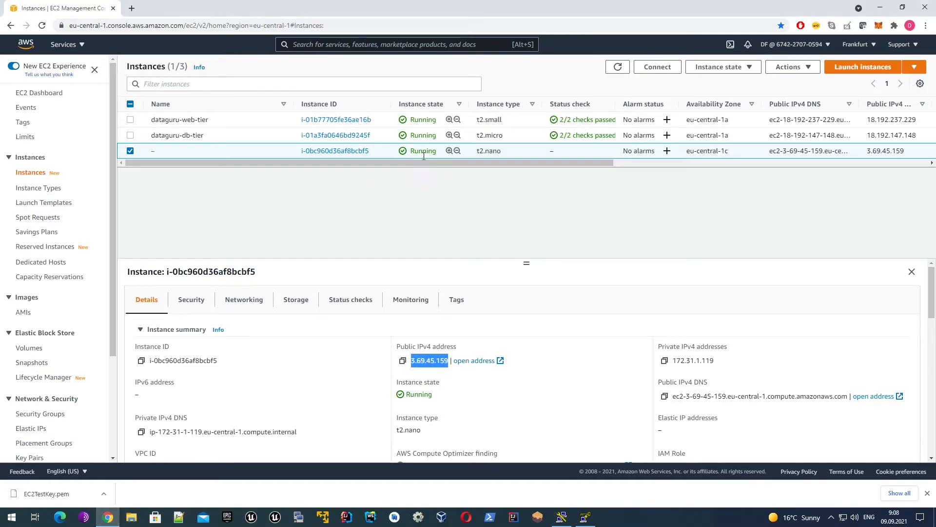
click(561, 516)
click(384, 323)
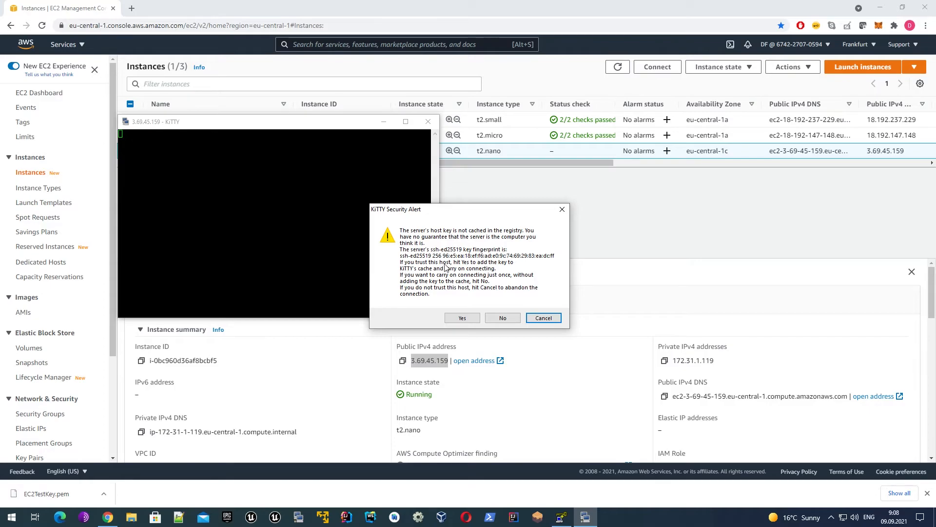
click(463, 319)
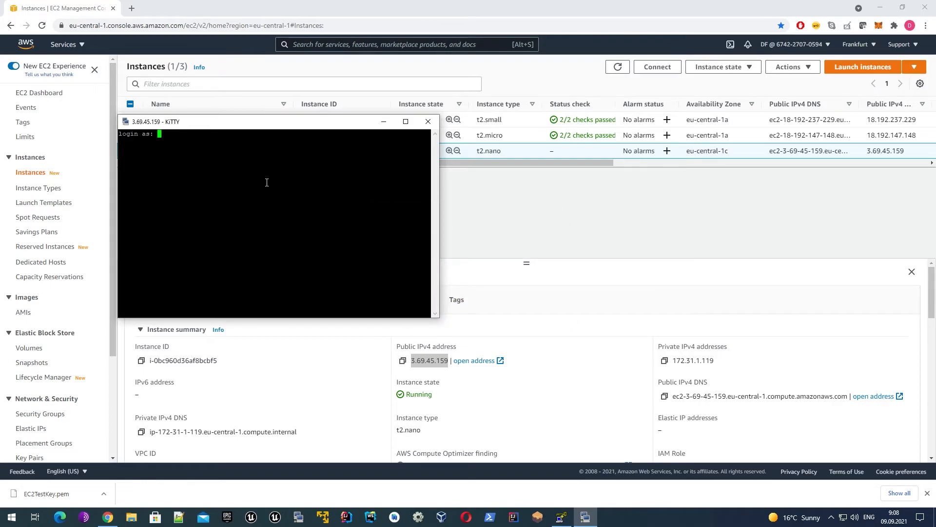
text(admin)
key(Return)
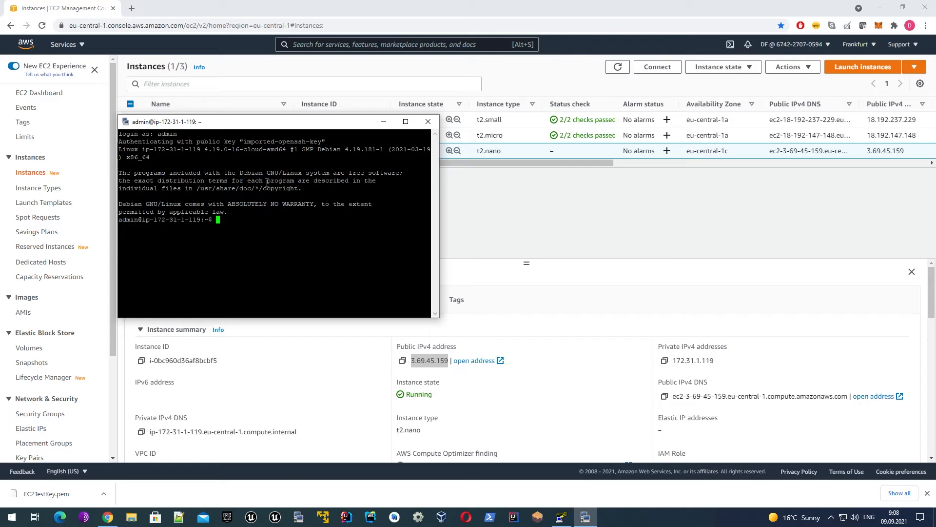
End the SSH session with the exit command and return to the EC2 instances list
text(exit)
key(Return)
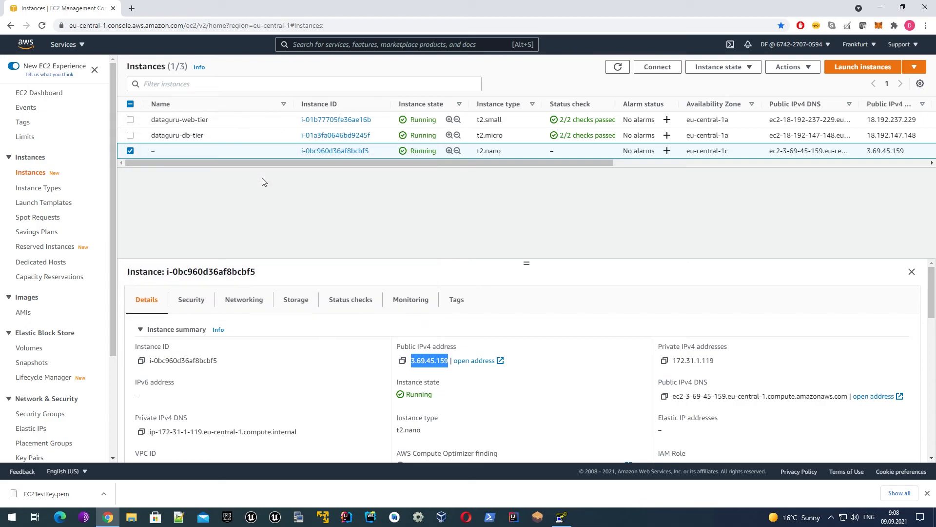
click(289, 219)
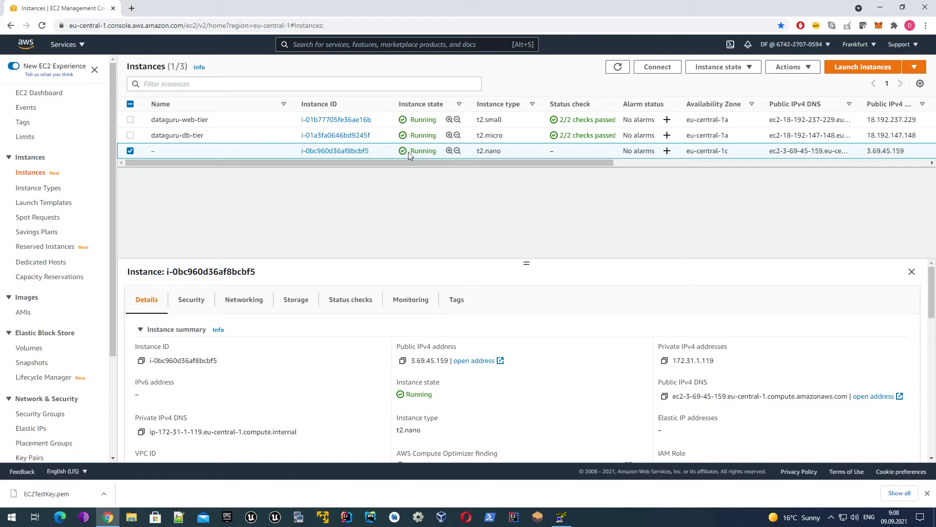
Examine the t2.nano instance's state, its public IPv4 address, and the available instance actions and settings
drag(409, 151, 440, 152)
click(440, 203)
drag(411, 361, 452, 361)
click(478, 329)
click(479, 329)
click(790, 67)
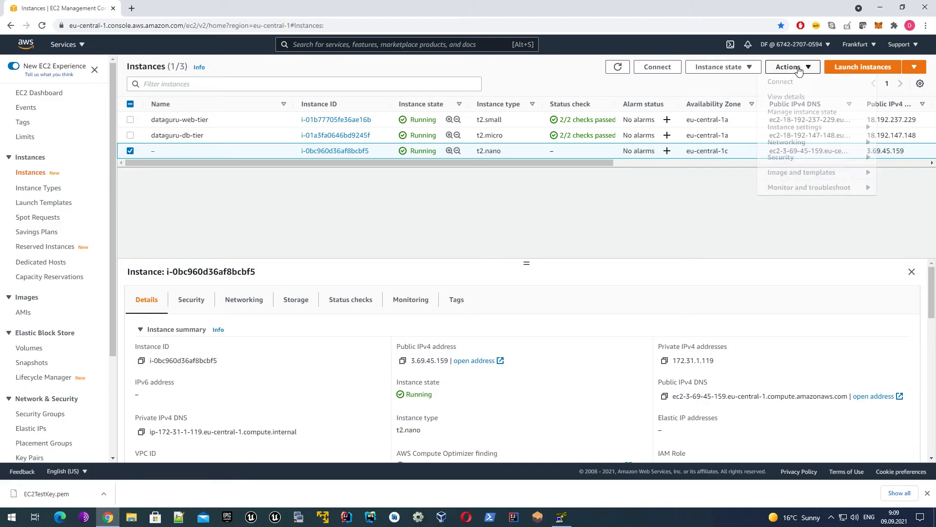
click(803, 133)
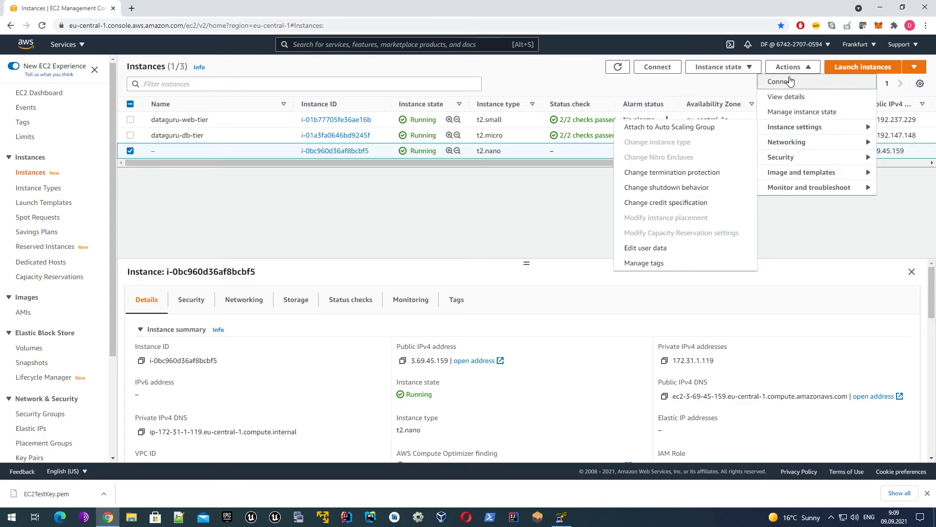
click(721, 67)
click(208, 203)
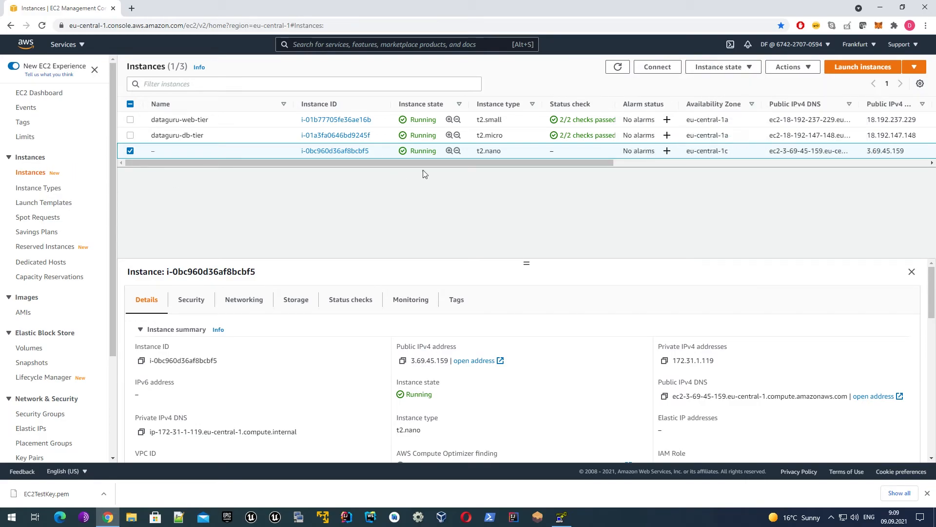
Stop the t2.nano instance, confirming the stop request, and refresh the instances list
click(727, 68)
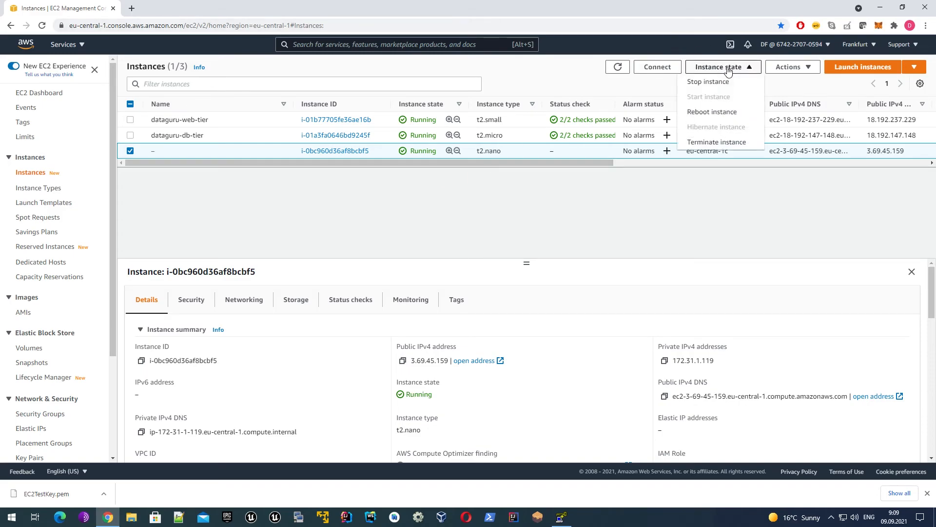
click(724, 84)
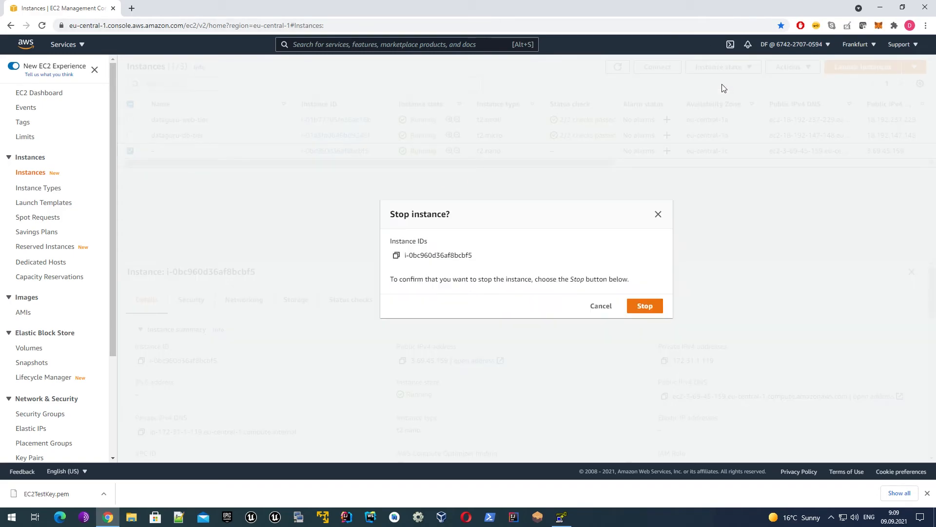
click(643, 308)
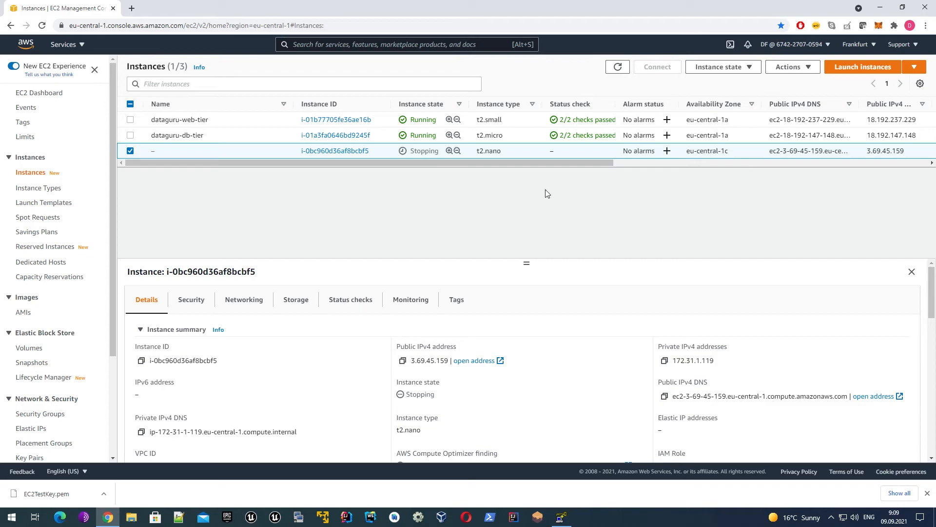
click(617, 66)
drag(477, 152, 504, 154)
click(504, 193)
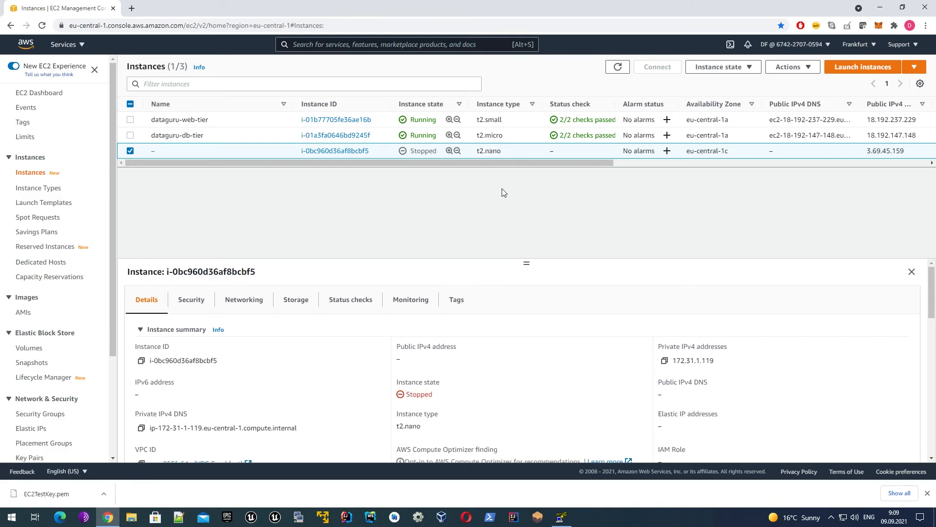